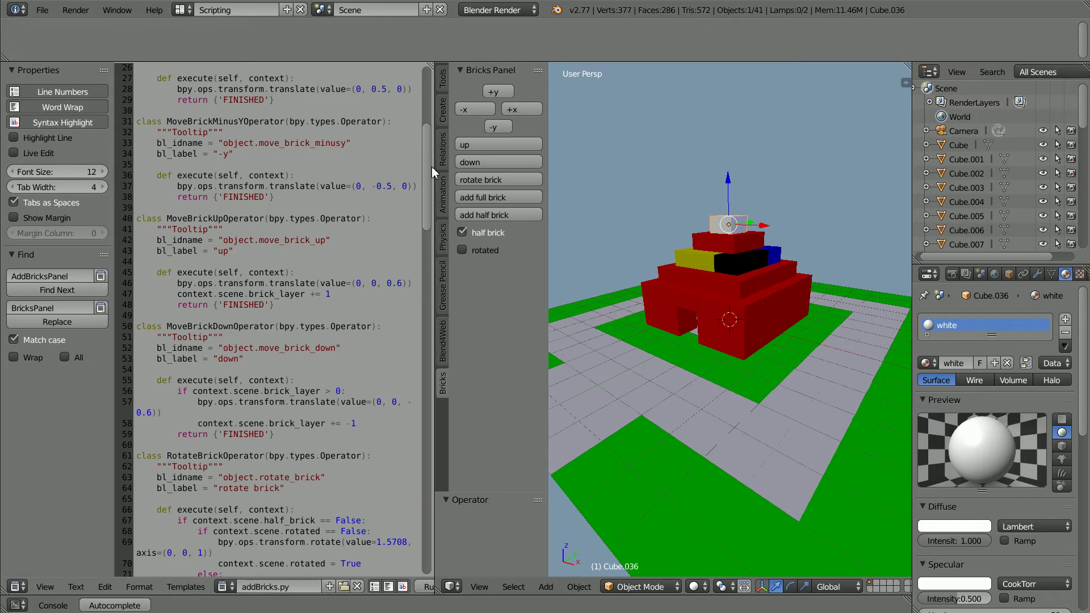
# - Orbit the brick model and highlight the MovePlusXOperator class code in the script
pyautogui.moveTo(603, 302)
pyautogui.mouseDown(button='middle')
pyautogui.moveTo(694, 313)
pyautogui.moveTo(699, 294)
pyautogui.moveTo(708, 302)
pyautogui.moveTo(684, 313)
pyautogui.mouseUp(button='middle')
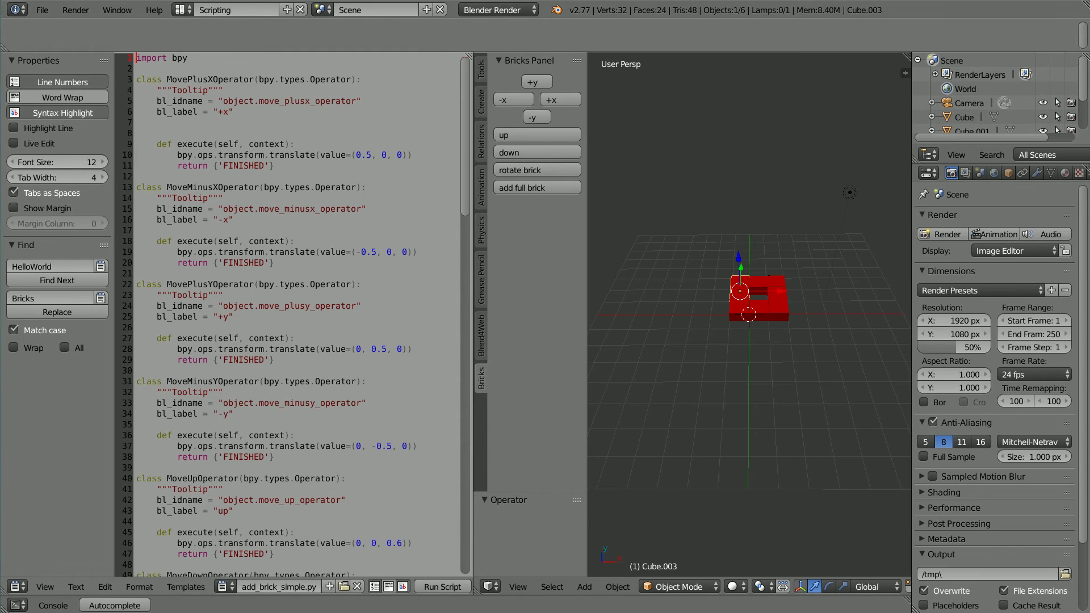
pyautogui.moveTo(135, 78); pyautogui.dragTo(140, 174)
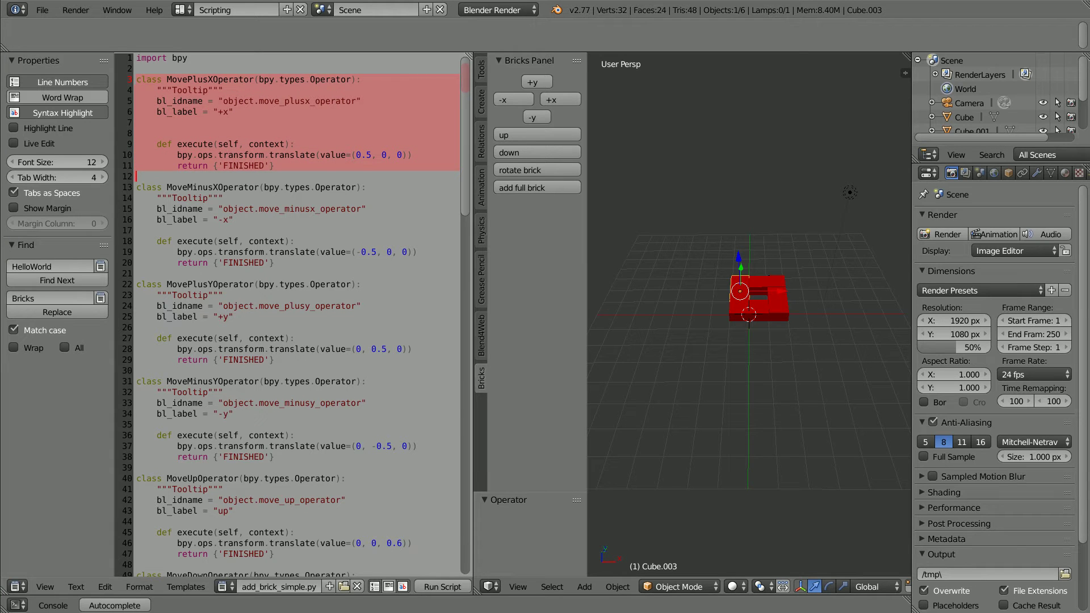
pyautogui.moveTo(217, 188); pyautogui.dragTo(261, 188)
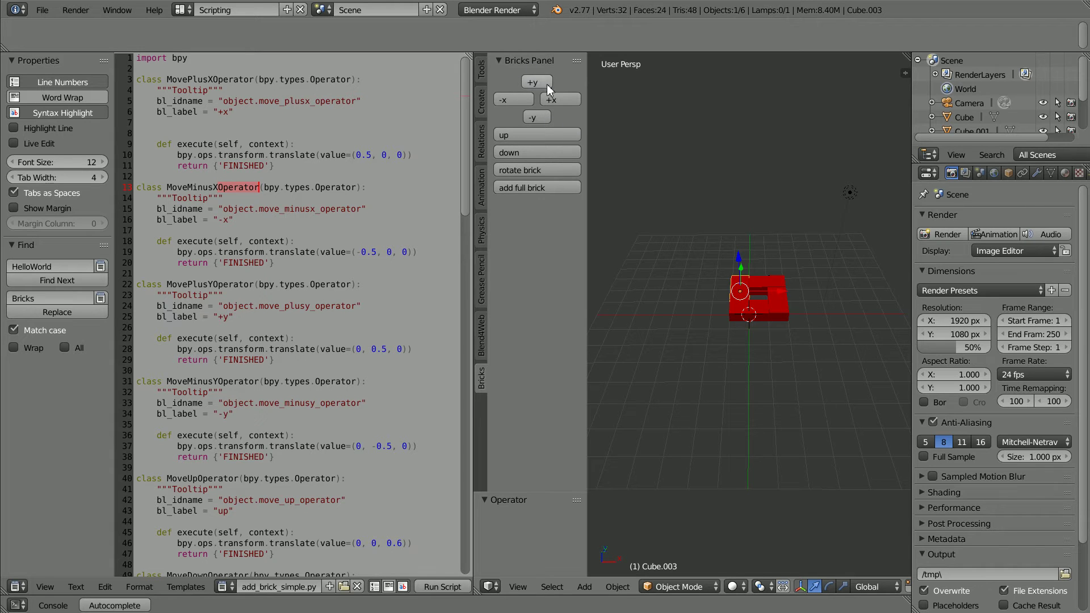
# - Add a full brick, rotate it a quarter turn, and raise it one layer
pyautogui.click(544, 186)
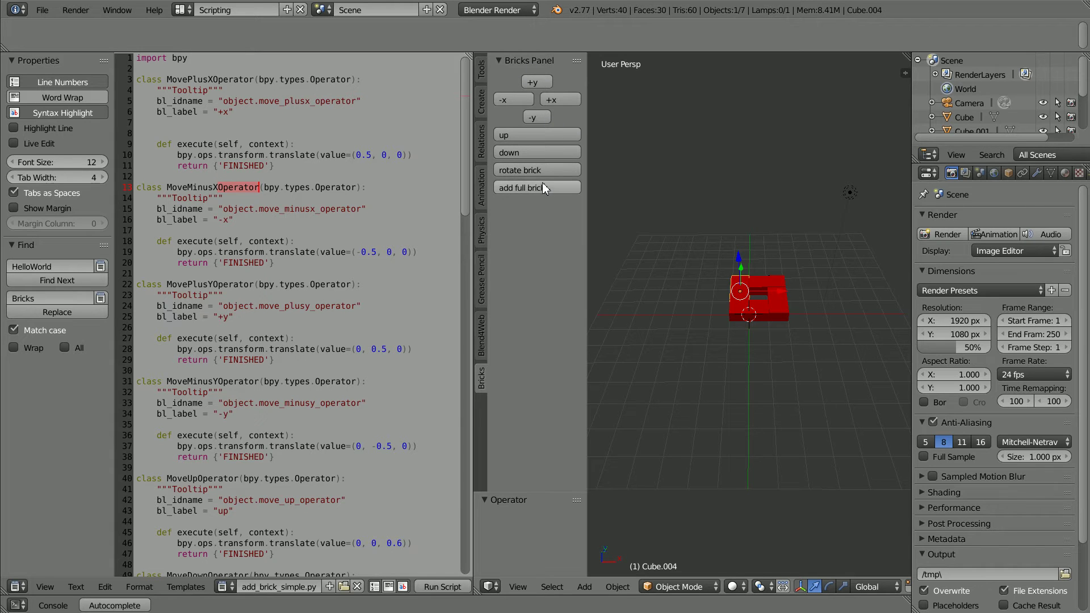
pyautogui.click(540, 173)
pyautogui.click(531, 134)
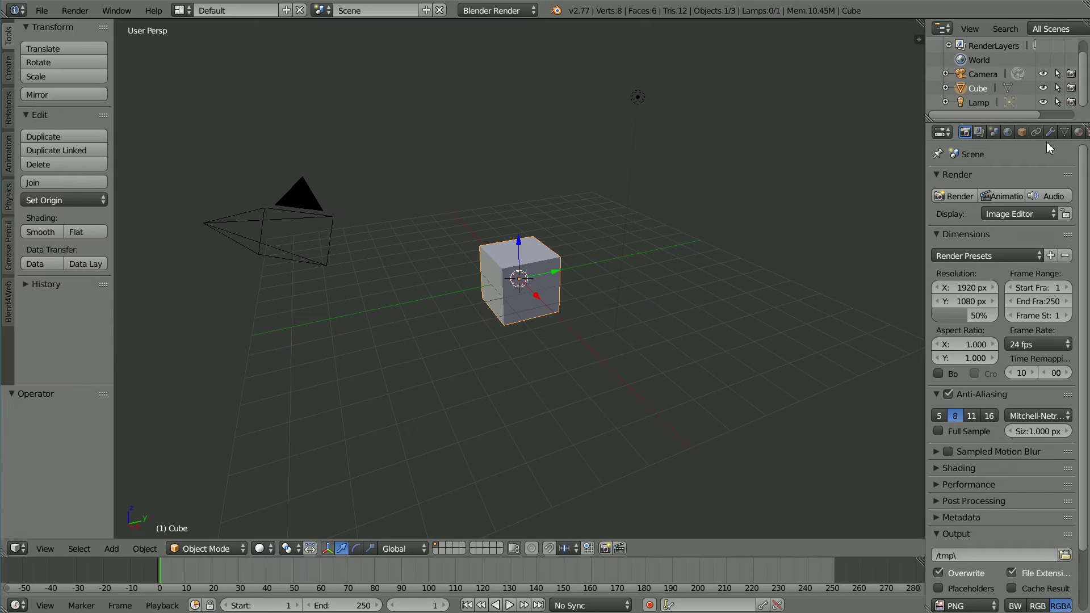
# - Make the cube's diffuse colour red by setting green and blue to 0
pyautogui.click(1078, 134)
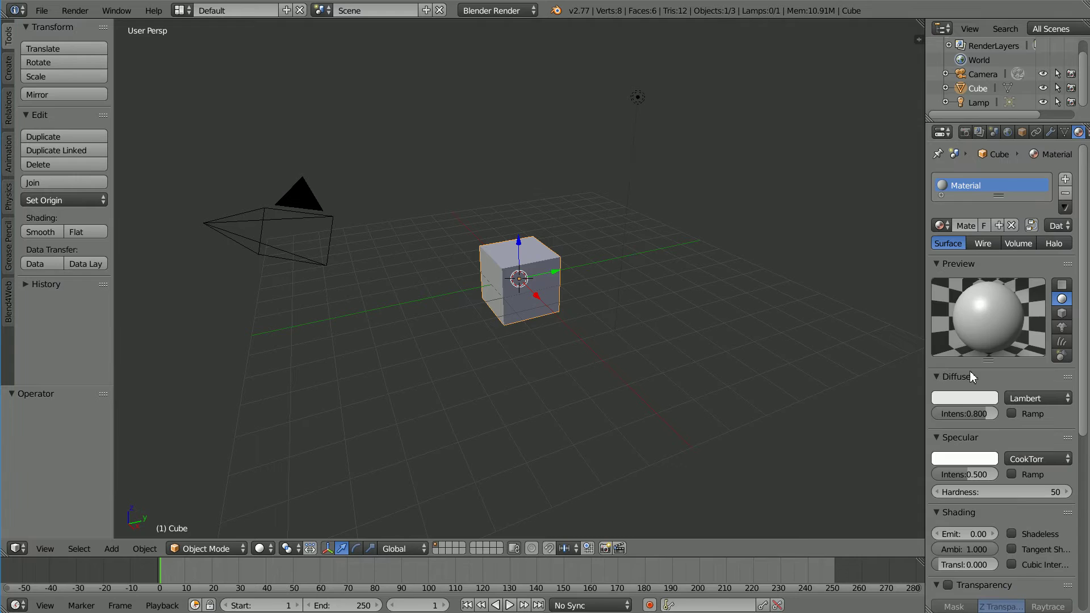
pyautogui.click(963, 398)
pyautogui.moveTo(954, 368); pyautogui.dragTo(877, 368)
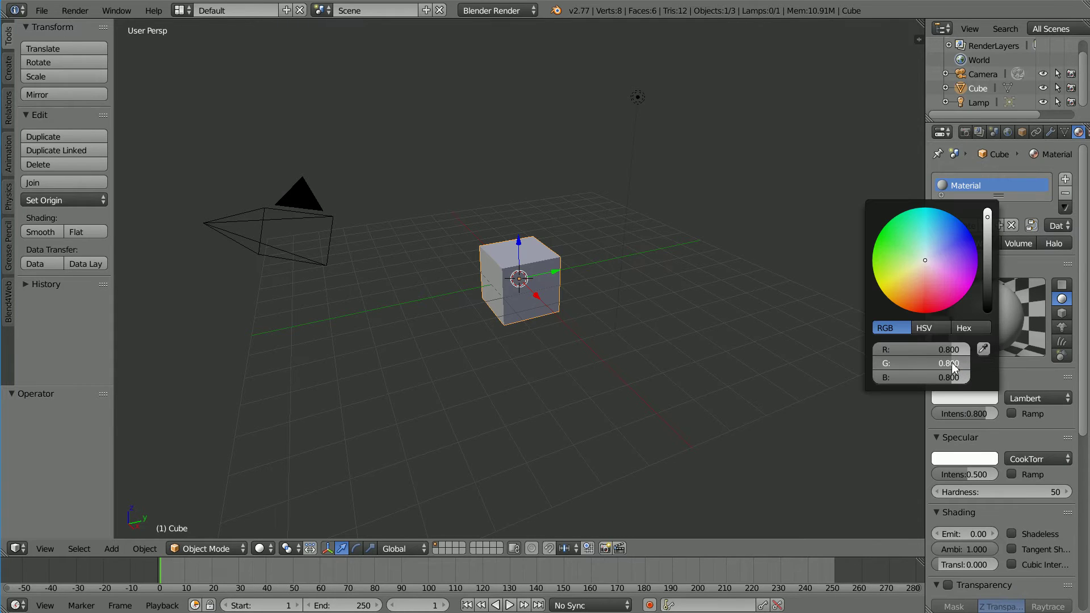
pyautogui.moveTo(951, 383); pyautogui.dragTo(886, 377)
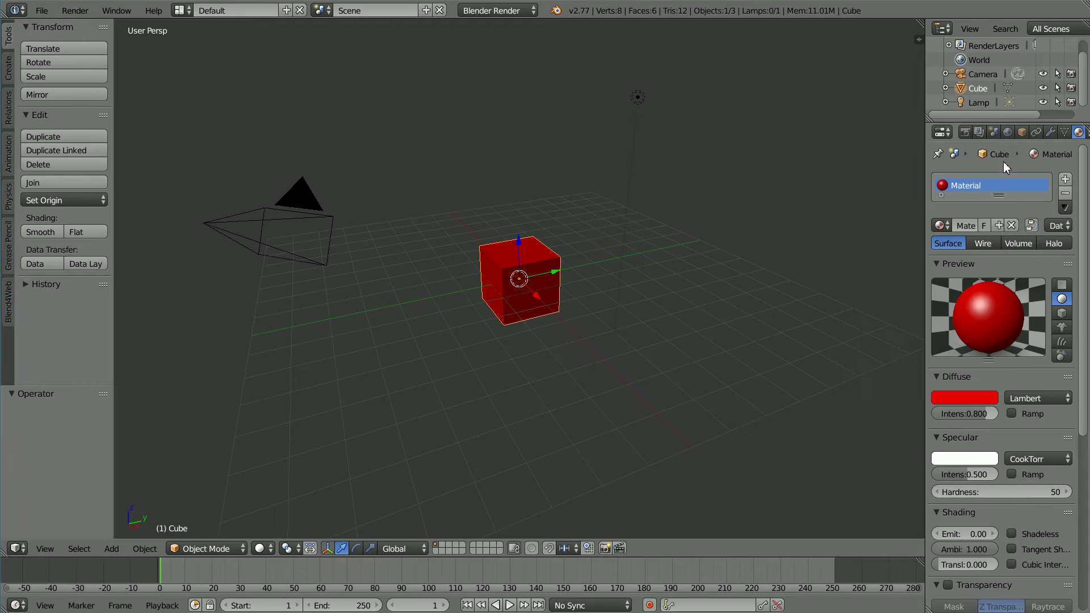
# - Set the cube's Y scale to 0.5 and Z scale to 0.3
pyautogui.click(1022, 133)
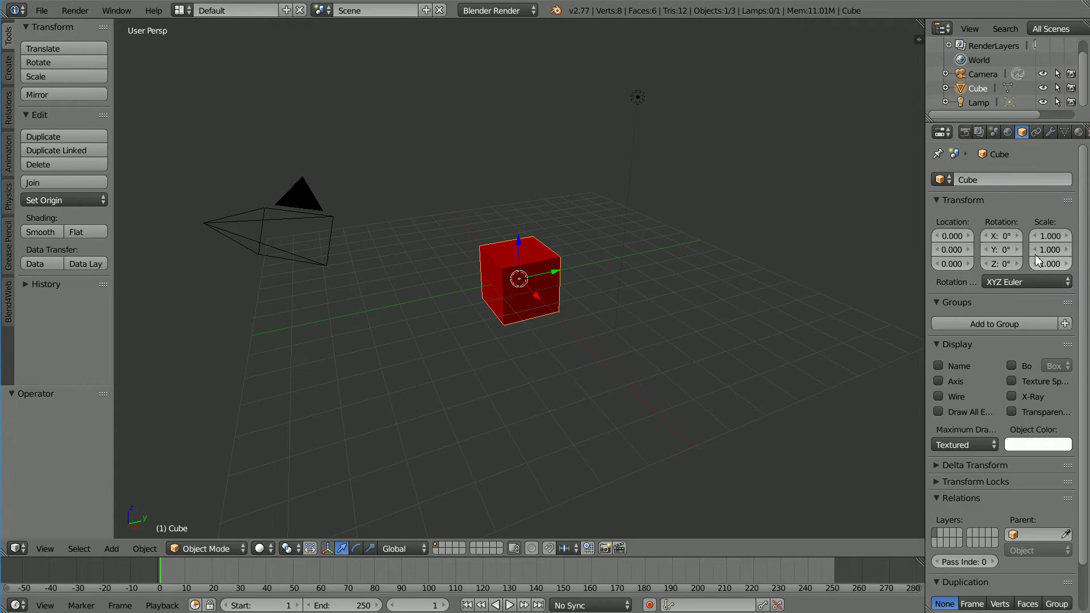
pyautogui.click(1046, 250)
pyautogui.press('BackSpace')
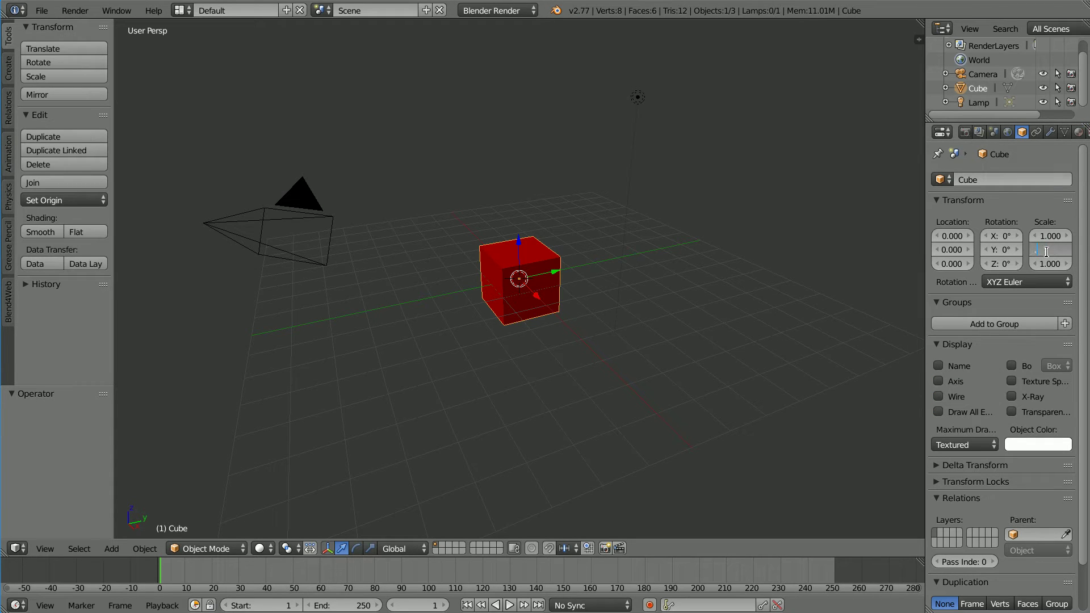
pyautogui.write('5')
pyautogui.press('Return')
pyautogui.write('0.50')
pyautogui.click(1046, 264)
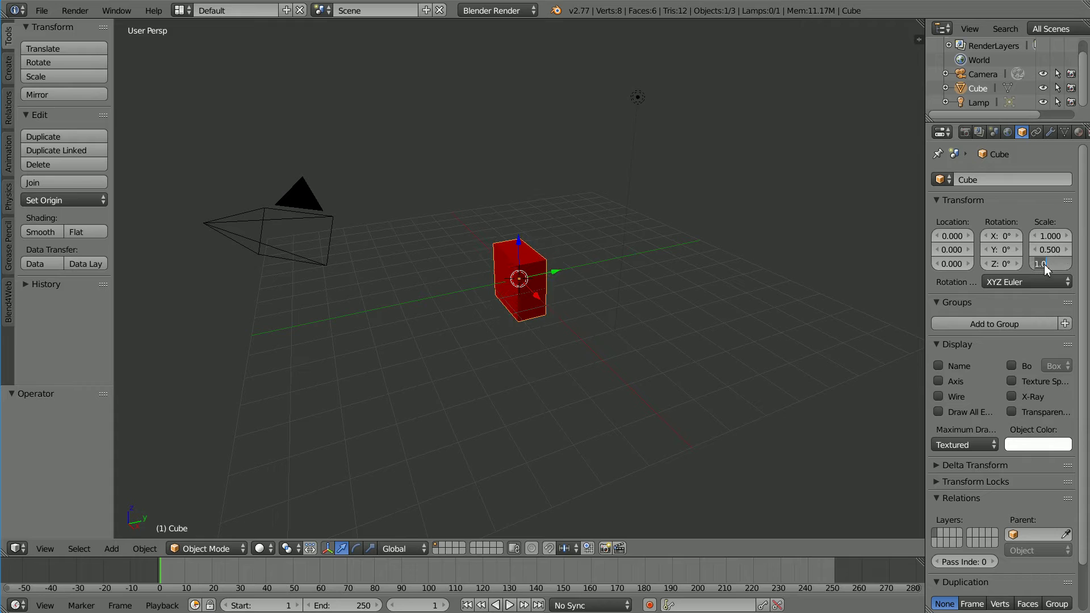
pyautogui.write('0.3')
pyautogui.press('Return')
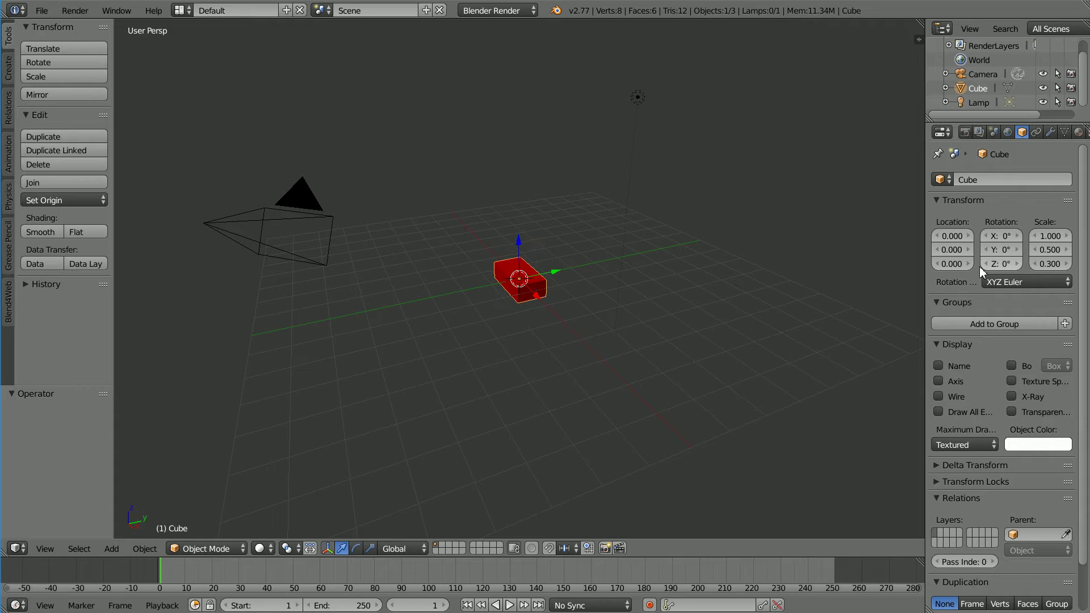
# - Raise the brick to Z location 0.3 and shrink it uniformly to 0.99
pyautogui.click(954, 265)
pyautogui.write('0.3')
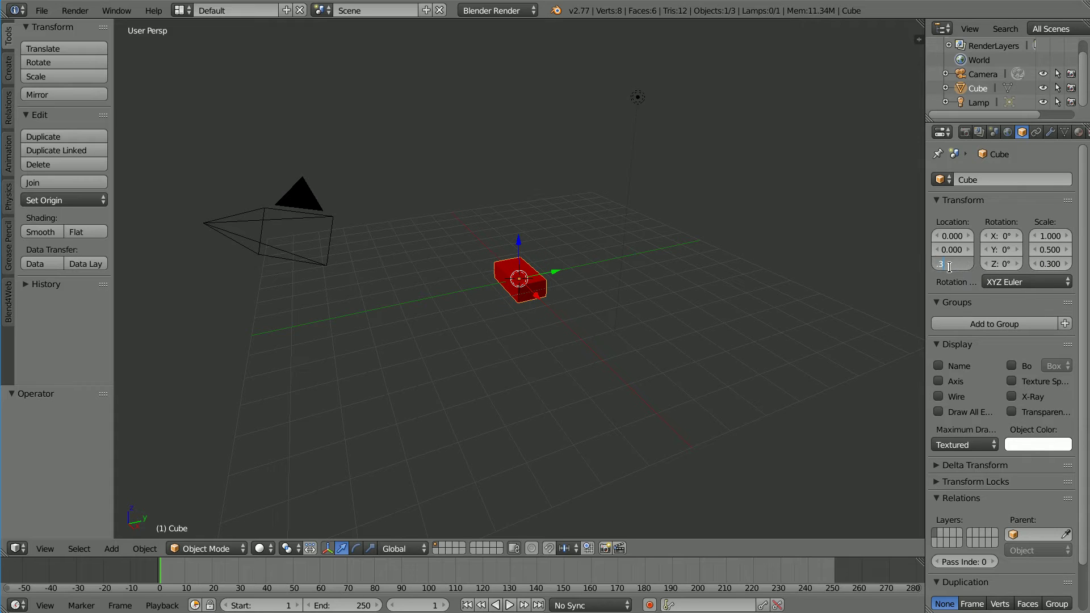
pyautogui.press('Return')
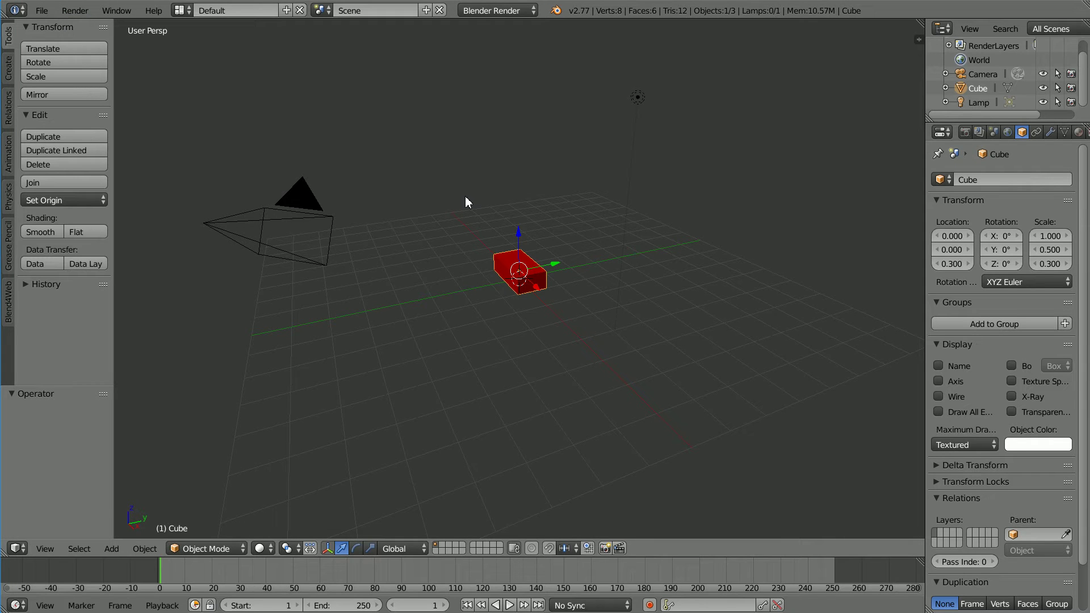
pyautogui.press('s')
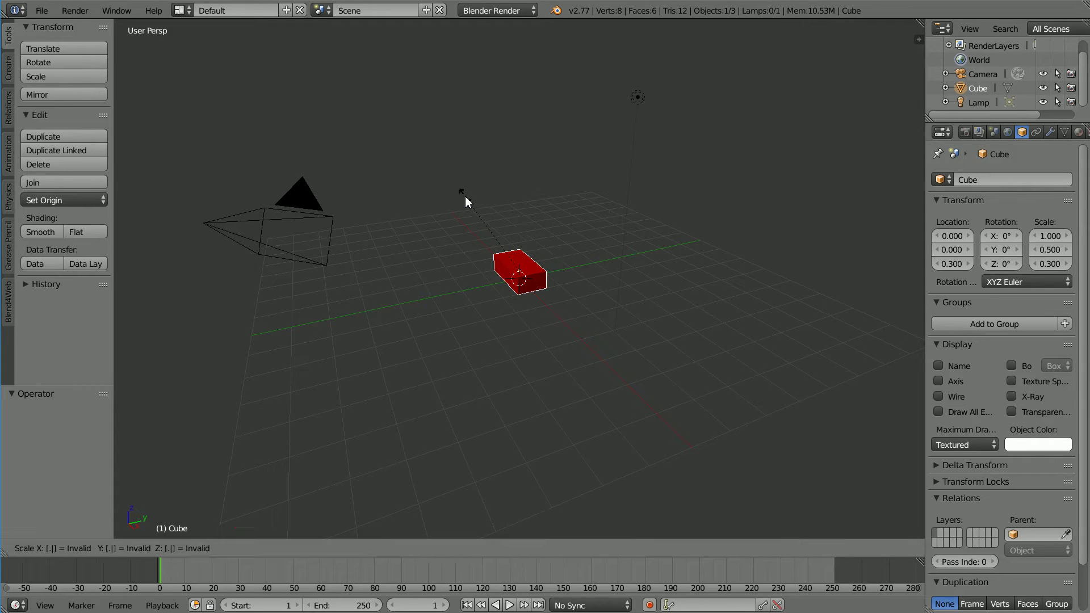
pyautogui.click(465, 201)
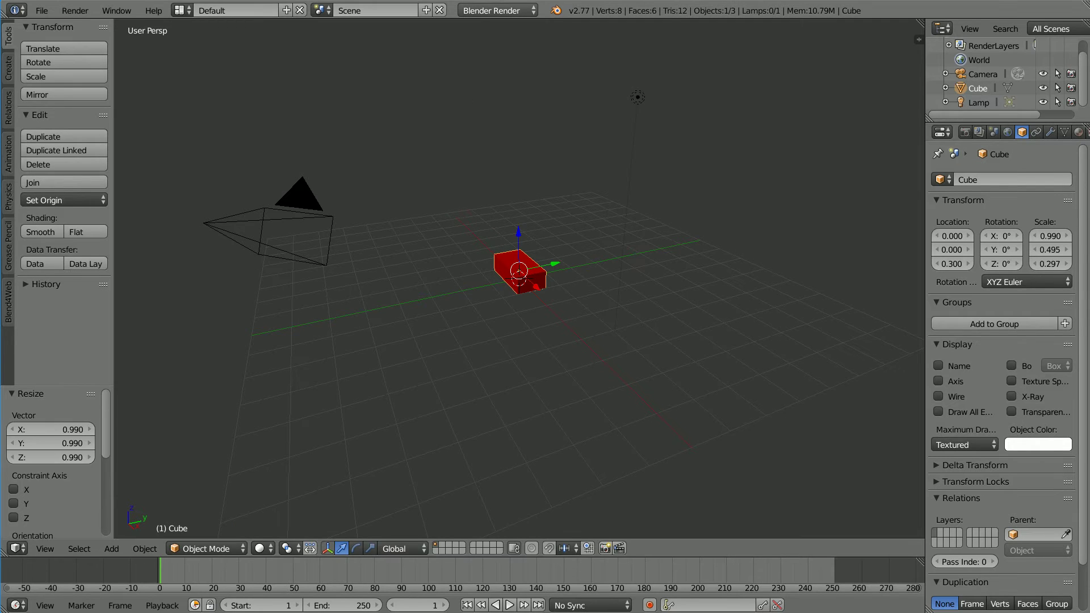
# - Switch to the Scripting layout, collapse the console, and load the Operator Simple template
pyautogui.click(180, 10)
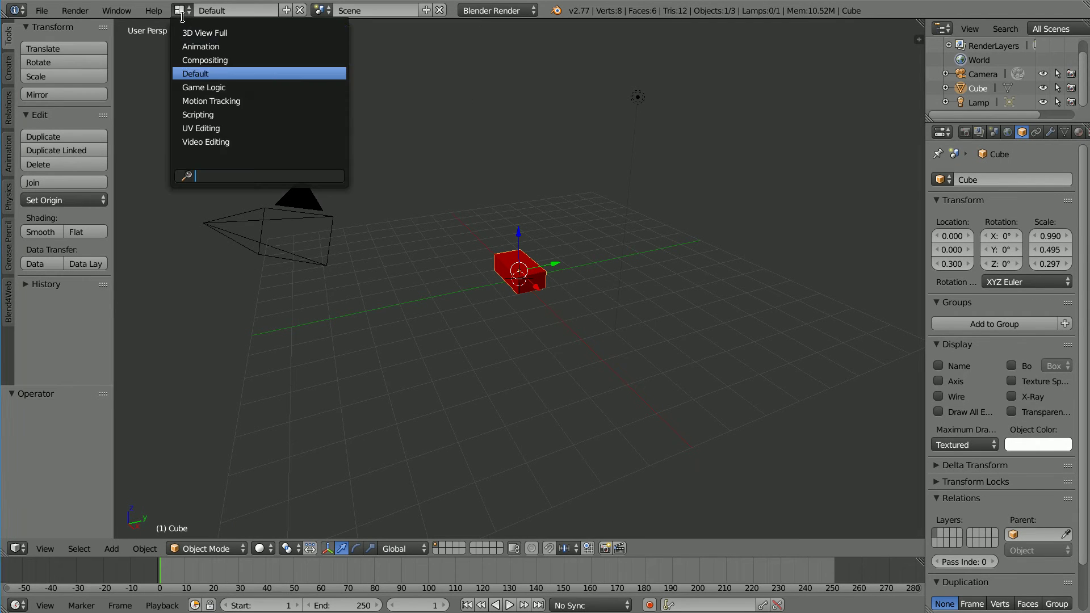
pyautogui.click(234, 114)
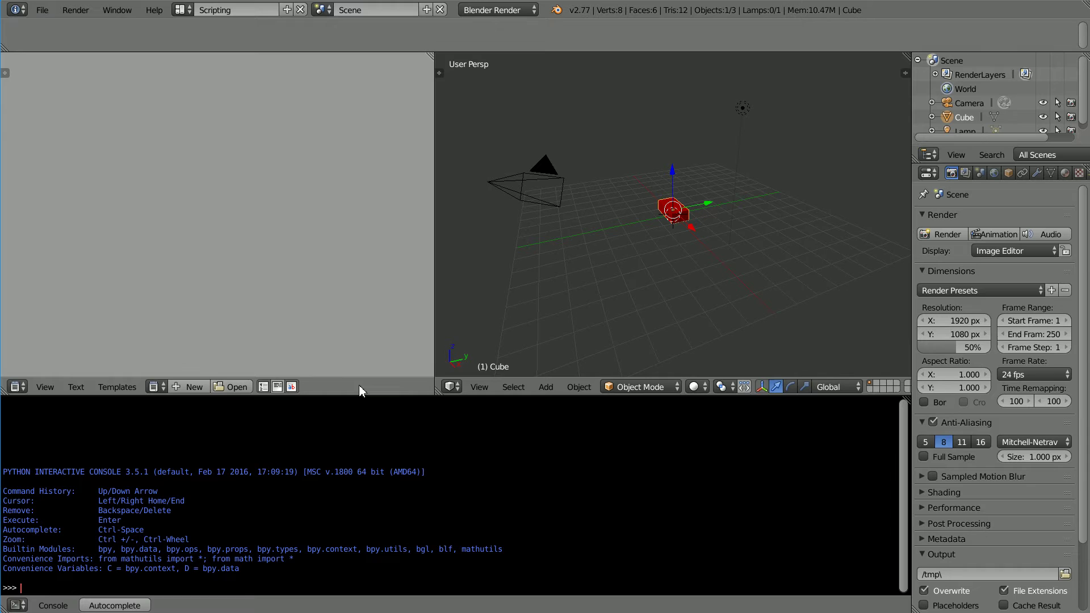
pyautogui.moveTo(363, 392); pyautogui.dragTo(372, 600)
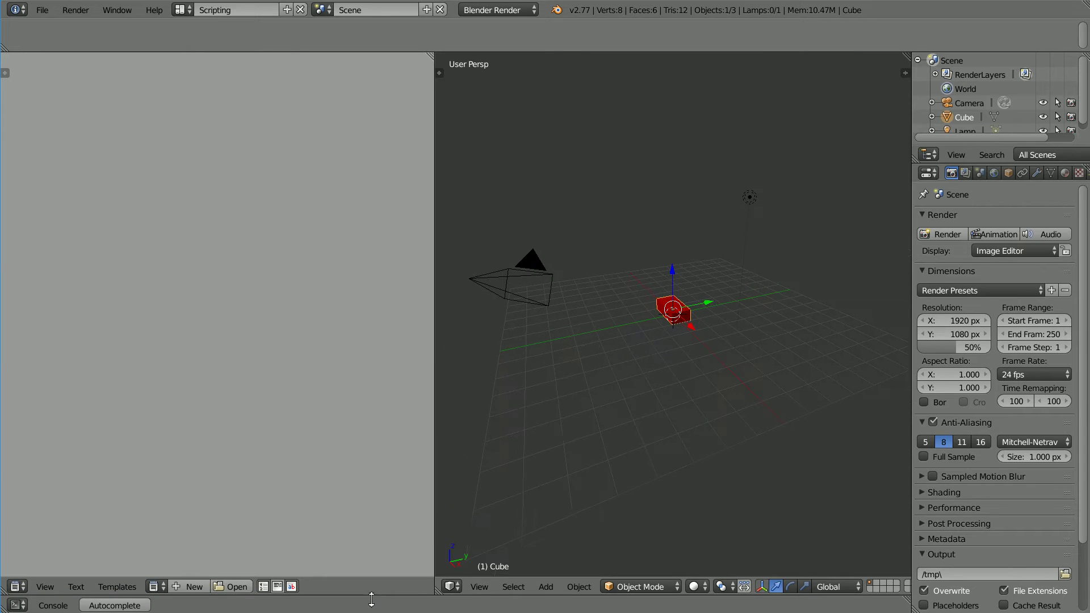
pyautogui.click(116, 587)
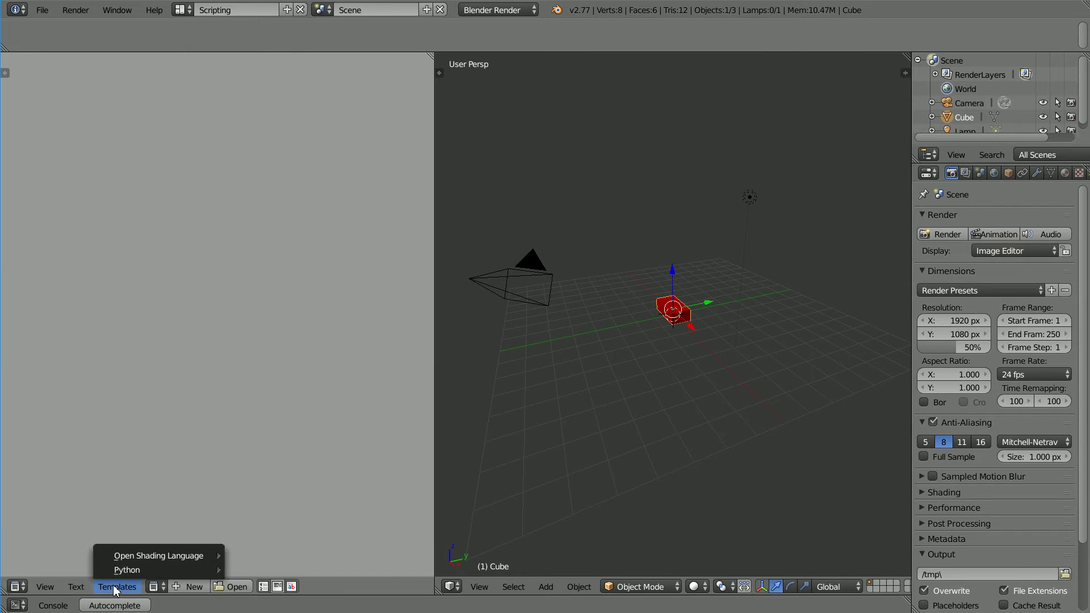
pyautogui.moveTo(157, 570)
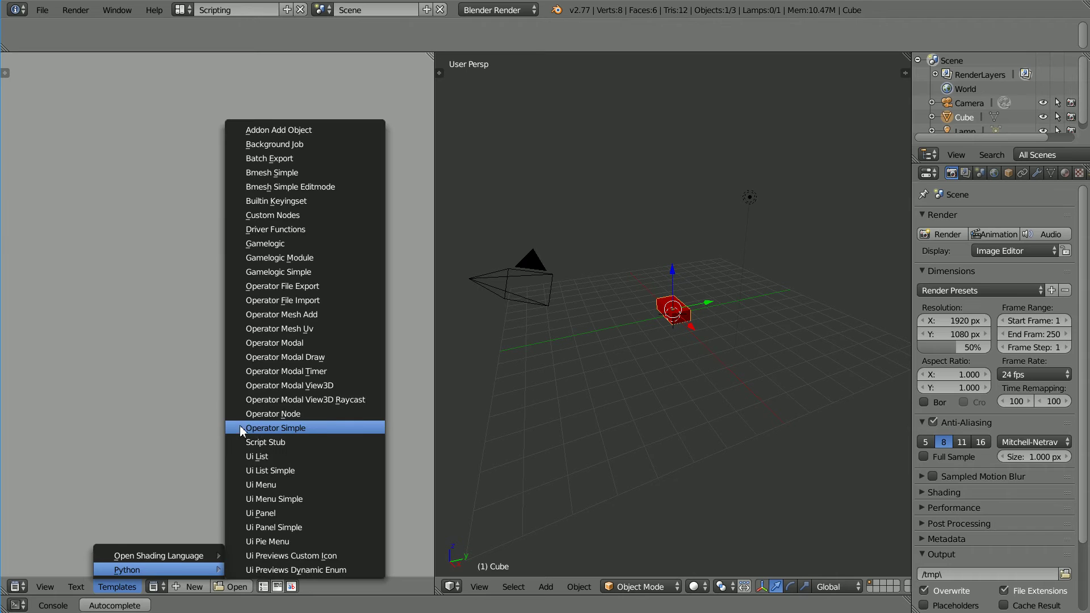
pyautogui.click(243, 428)
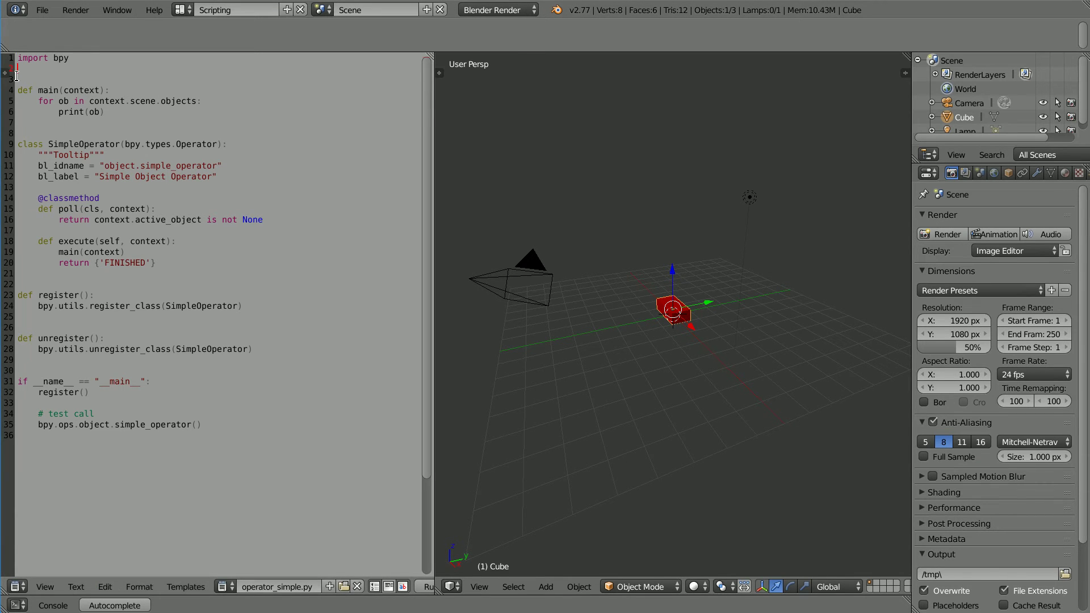
# - Delete the main() function, the poll classmethod, and the test call lines
pyautogui.moveTo(18, 68); pyautogui.dragTo(17, 134)
pyautogui.press('Delete')
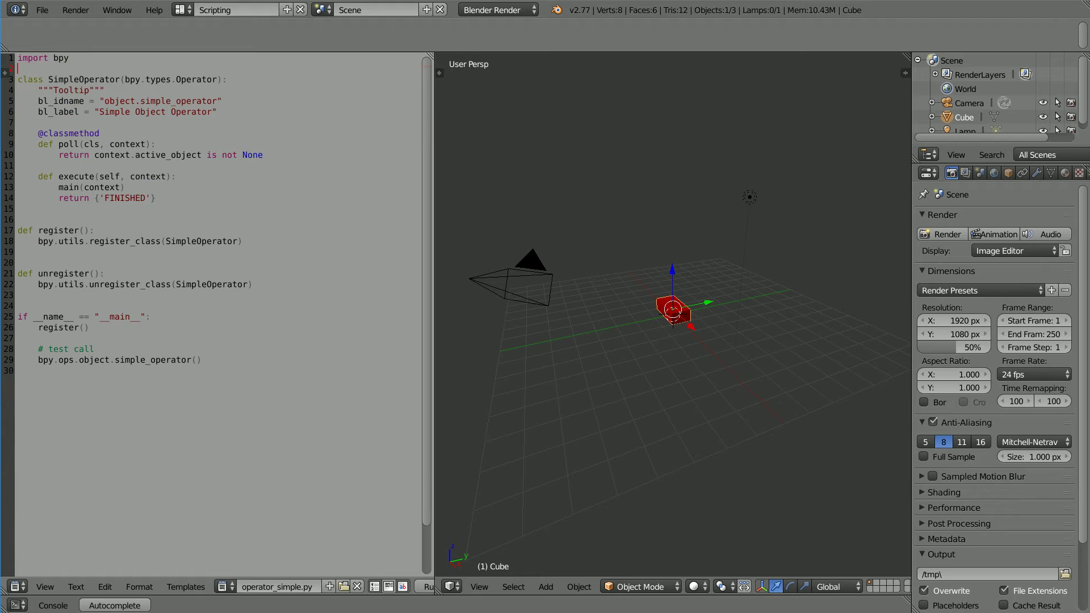
pyautogui.moveTo(14, 134); pyautogui.dragTo(15, 167)
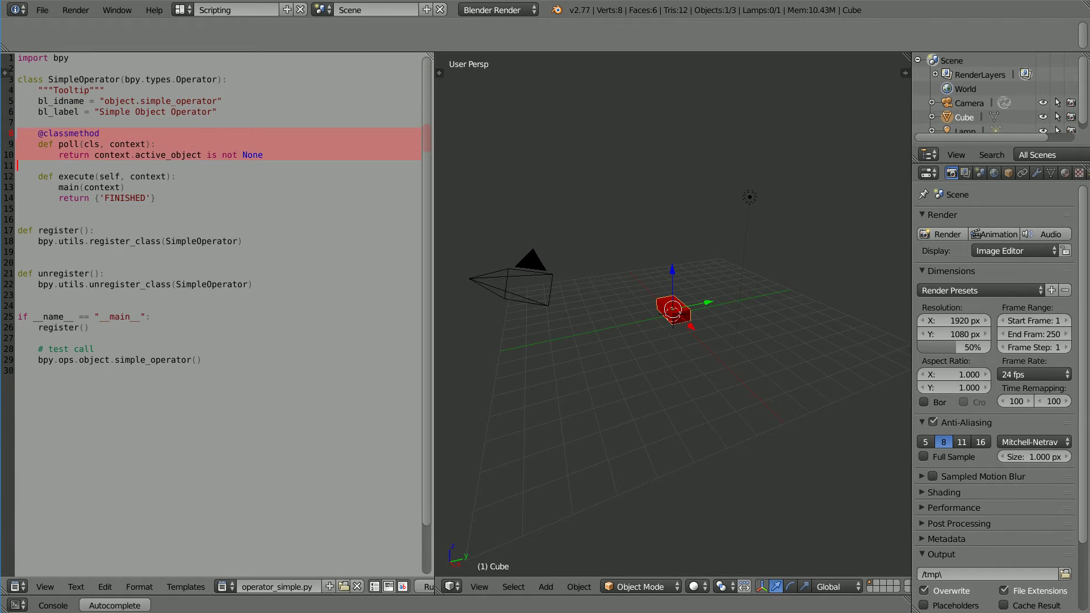
pyautogui.press('Delete')
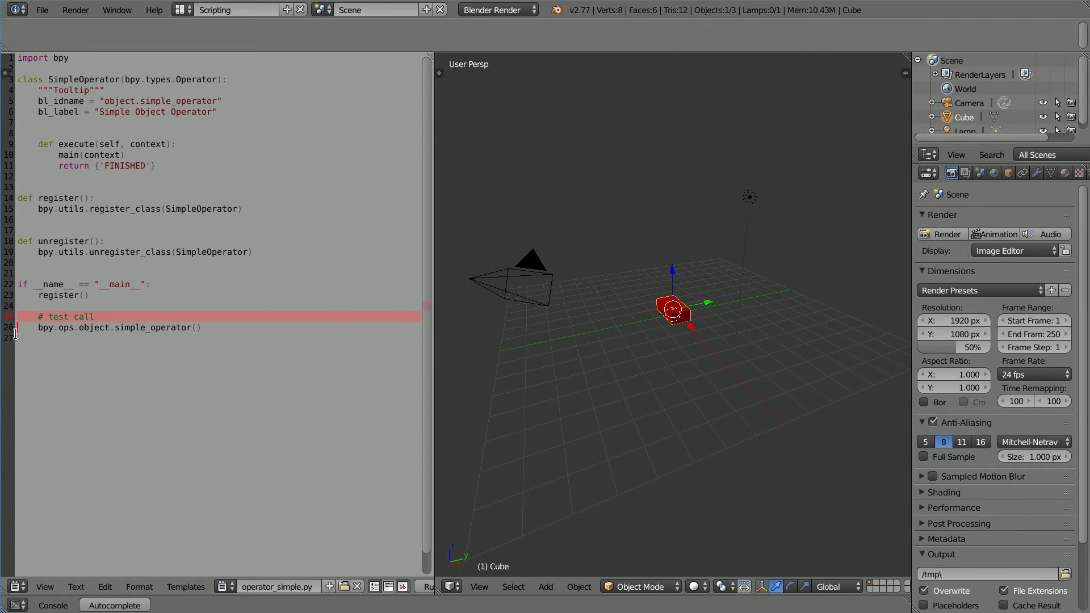
pyautogui.moveTo(15, 316); pyautogui.dragTo(15, 339)
pyautogui.press('Delete')
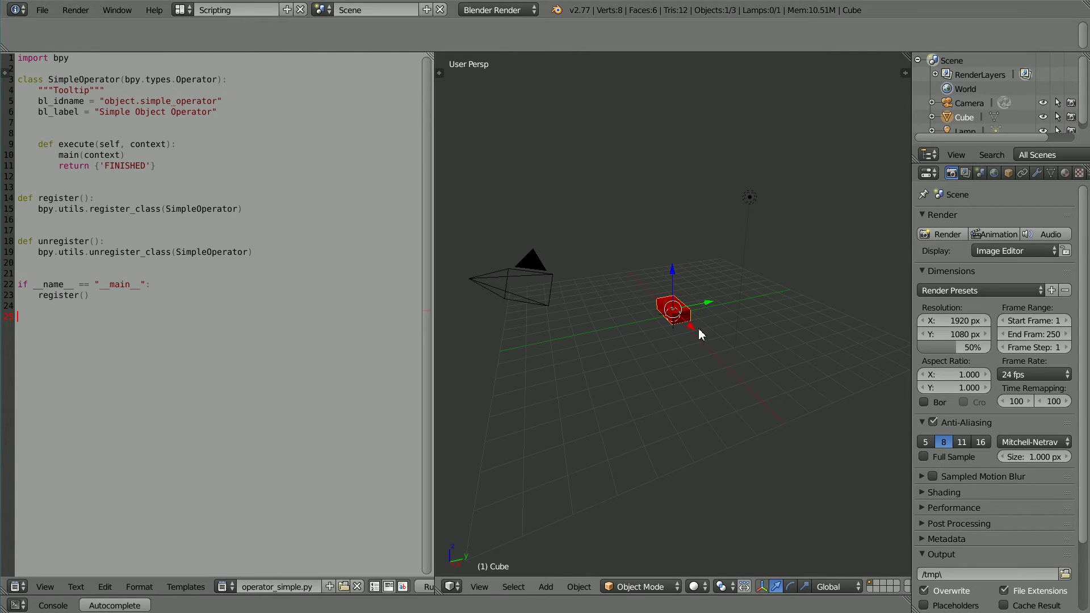
# - Move the cube along X to log a translate command, and delete main(context)
pyautogui.moveTo(698, 335); pyautogui.dragTo(704, 341)
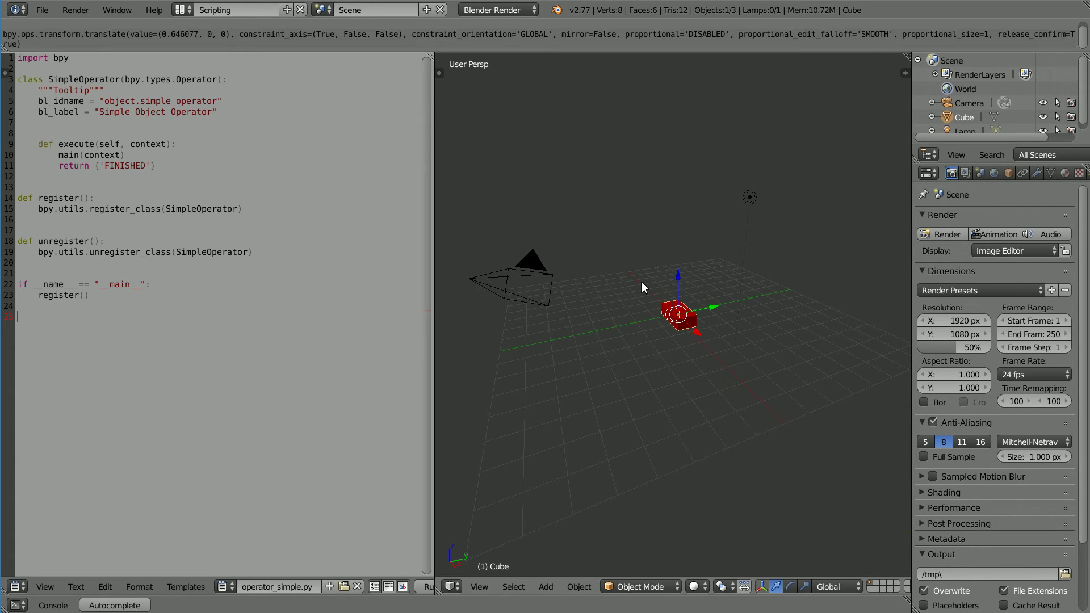
pyautogui.click(107, 36)
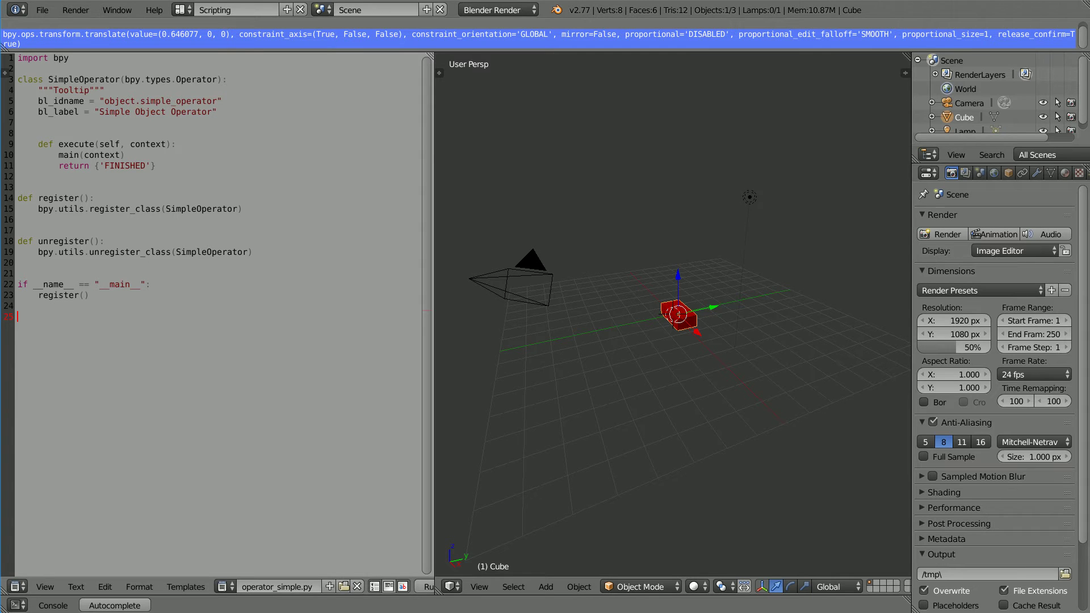
pyautogui.moveTo(125, 155); pyautogui.dragTo(58, 155)
pyautogui.press('BackSpace')
# - Paste the translate command into execute, trimming its arguments to value 0.5
pyautogui.rightClick(85, 159)
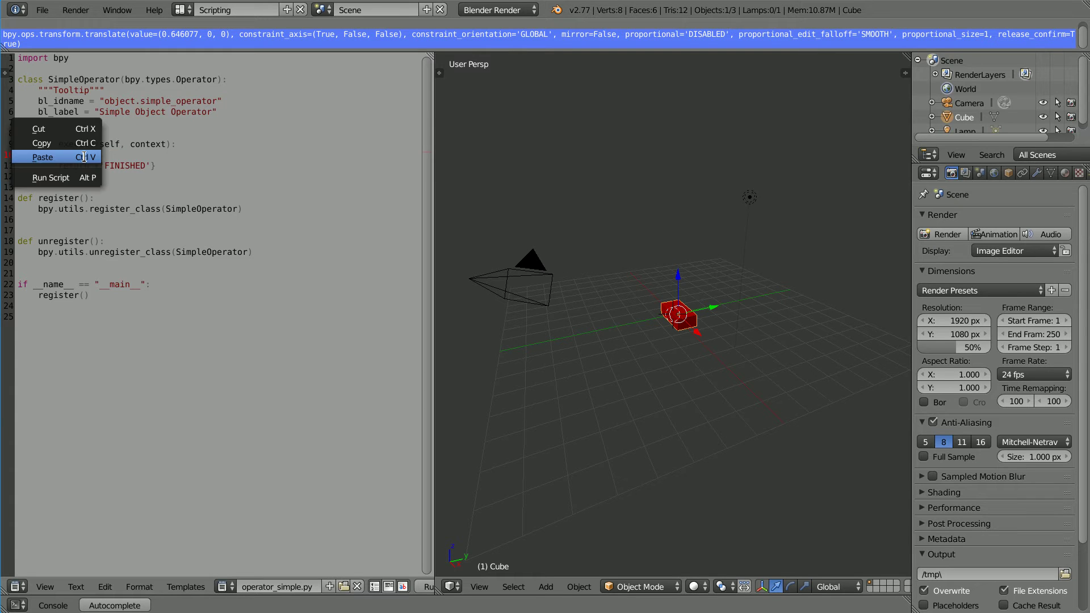
pyautogui.click(68, 162)
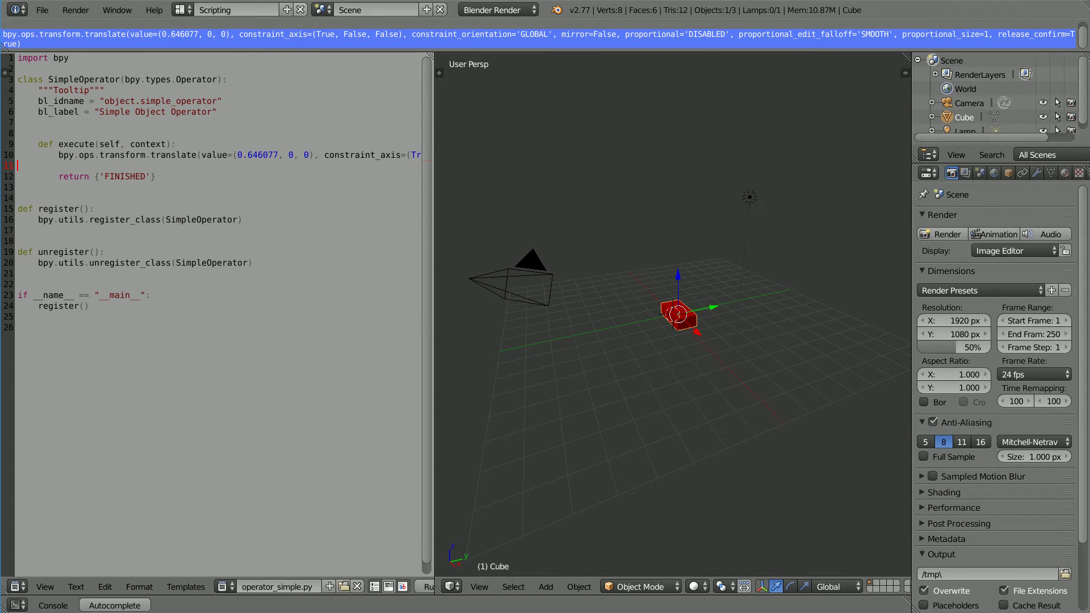
pyautogui.press('BackSpace')
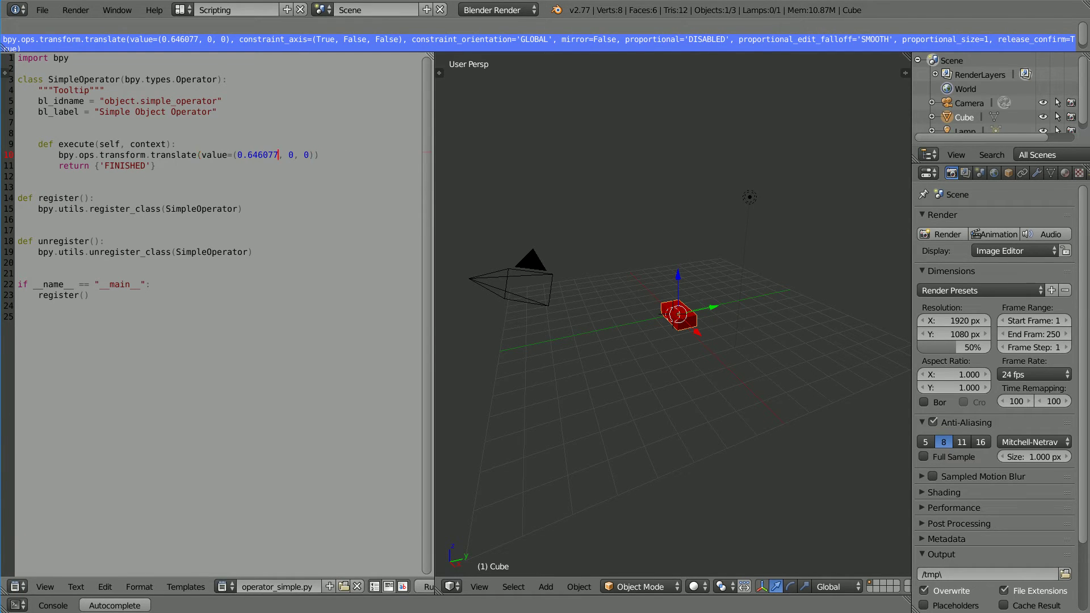
pyautogui.press('BackSpace')
pyautogui.press('BackSpace')
pyautogui.press('BackSpace')
pyautogui.press('BackSpace')
pyautogui.press('BackSpace')
pyautogui.press('BackSpace')
pyautogui.write('5')
# - Set up a case-sensitive find for 'Simple' with replacement 'MovePlusX'
pyautogui.hotkey('ctrl', 't')
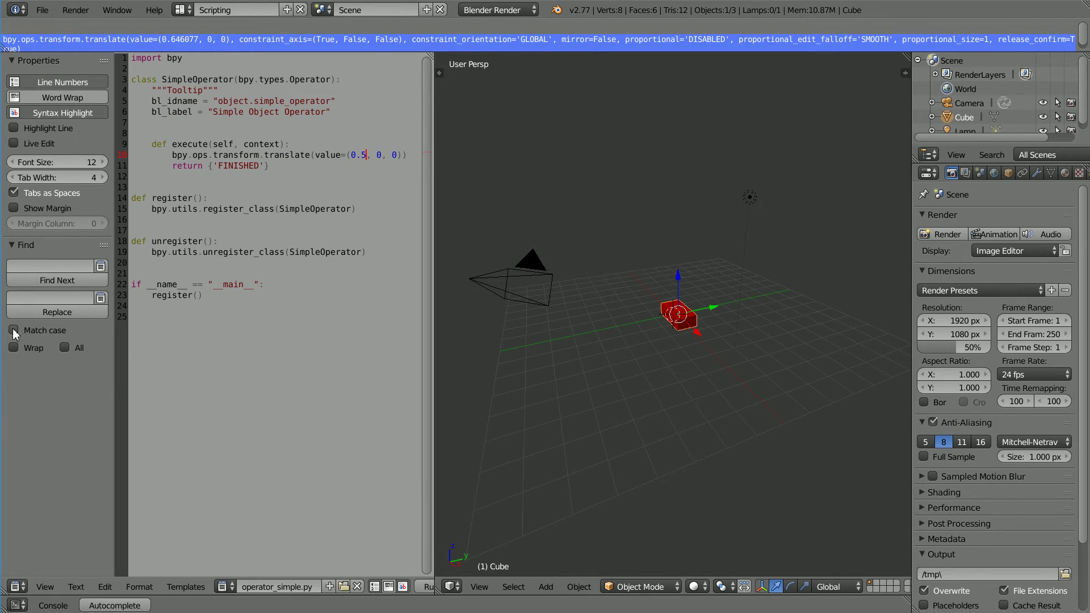
pyautogui.click(14, 331)
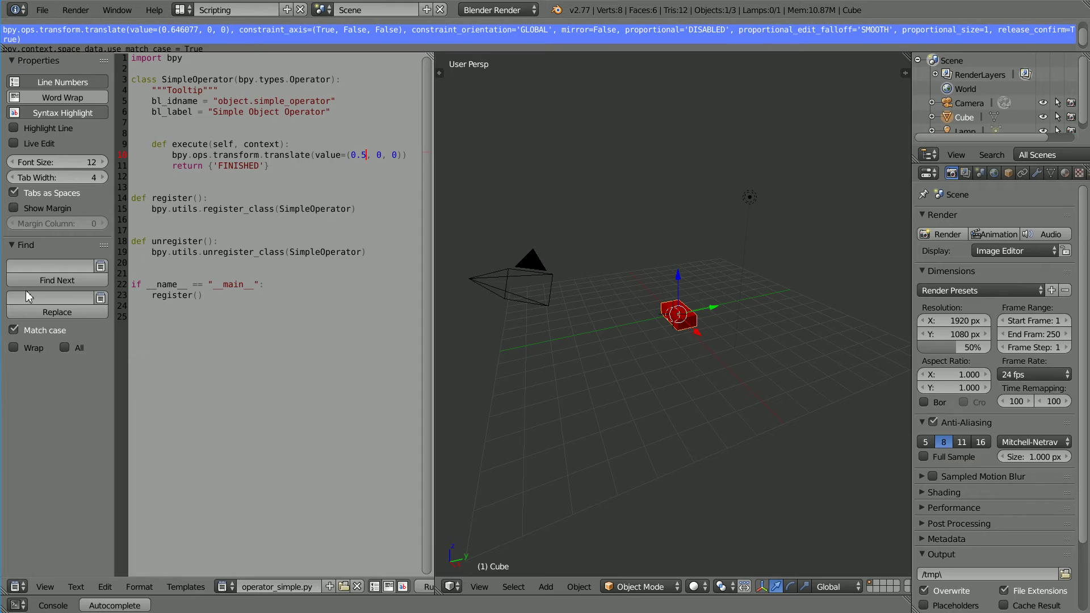
pyautogui.click(31, 266)
pyautogui.write('im')
pyautogui.write('ple')
pyautogui.press('Return')
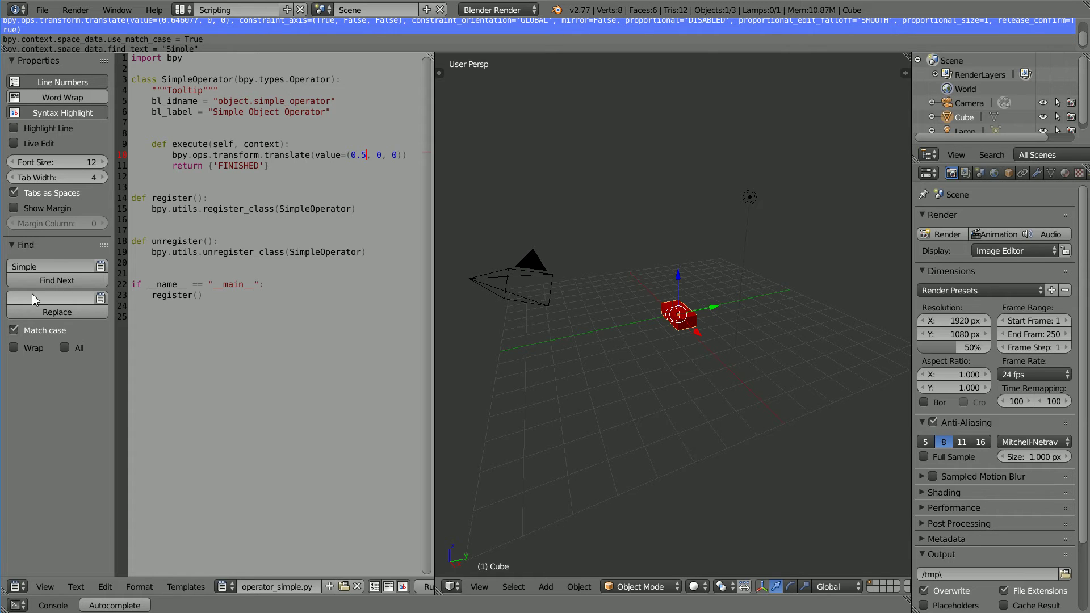
pyautogui.click(32, 294)
pyautogui.write('MovePlusX')
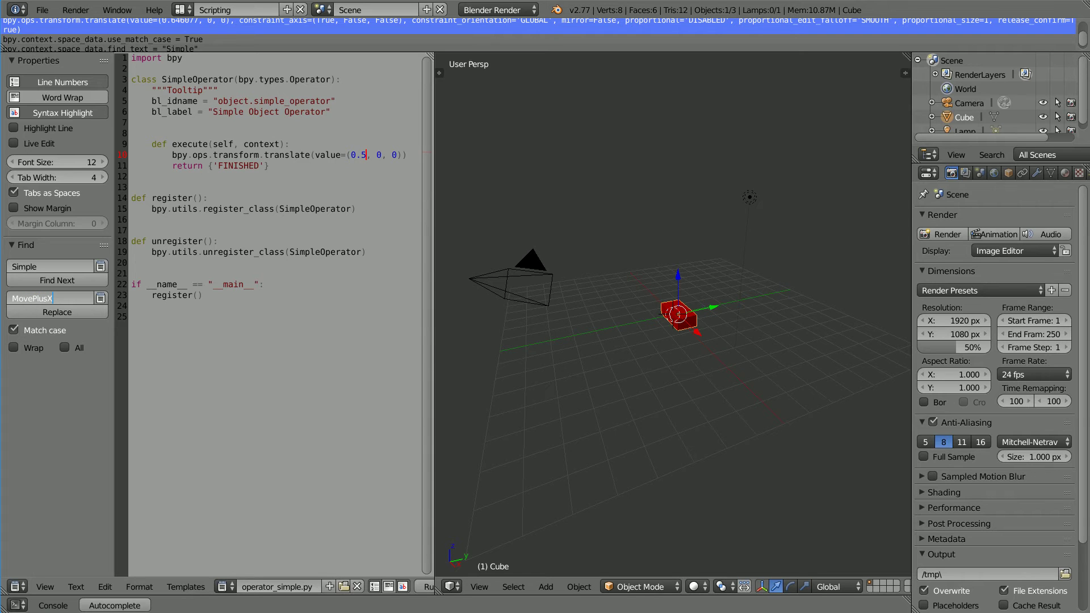
pyautogui.press('Return')
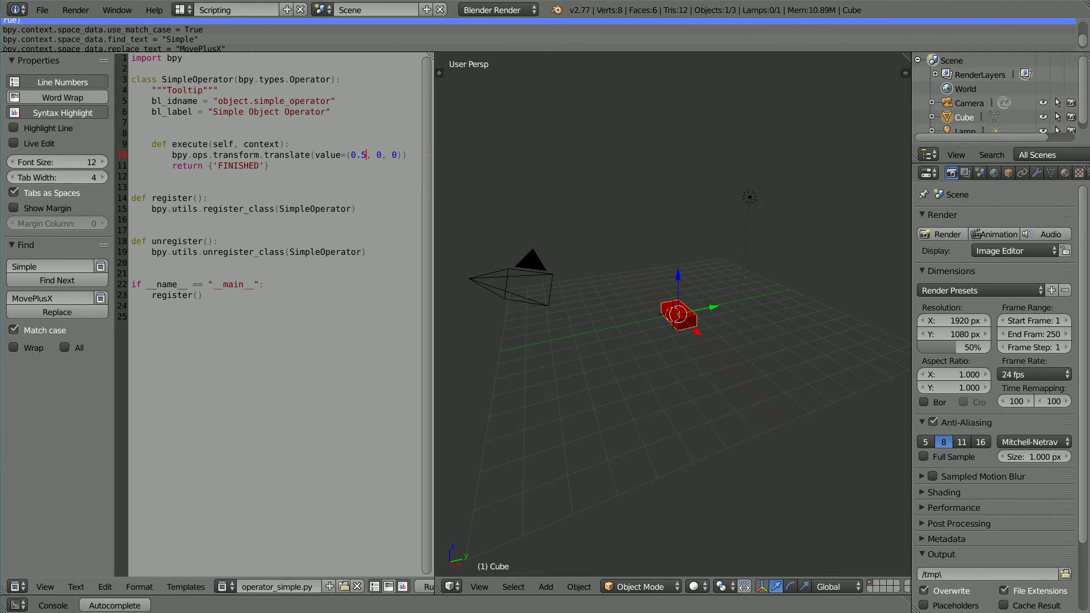
# - Replace the first three occurrences of Simple with MovePlusX from the script's start
pyautogui.hotkey('ctrl', 'Home')
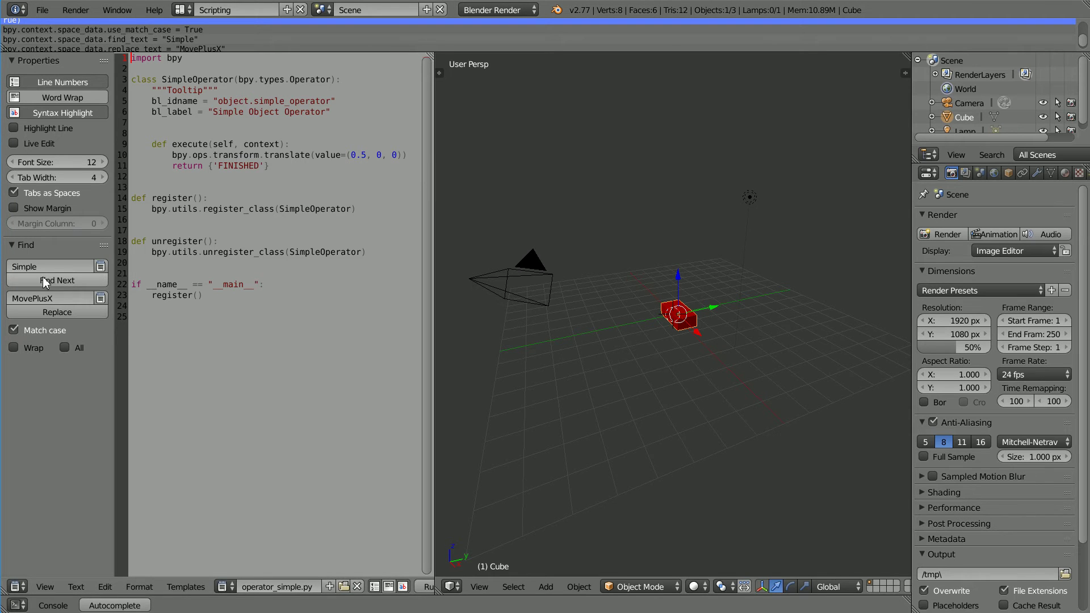
pyautogui.click(44, 283)
pyautogui.click(52, 315)
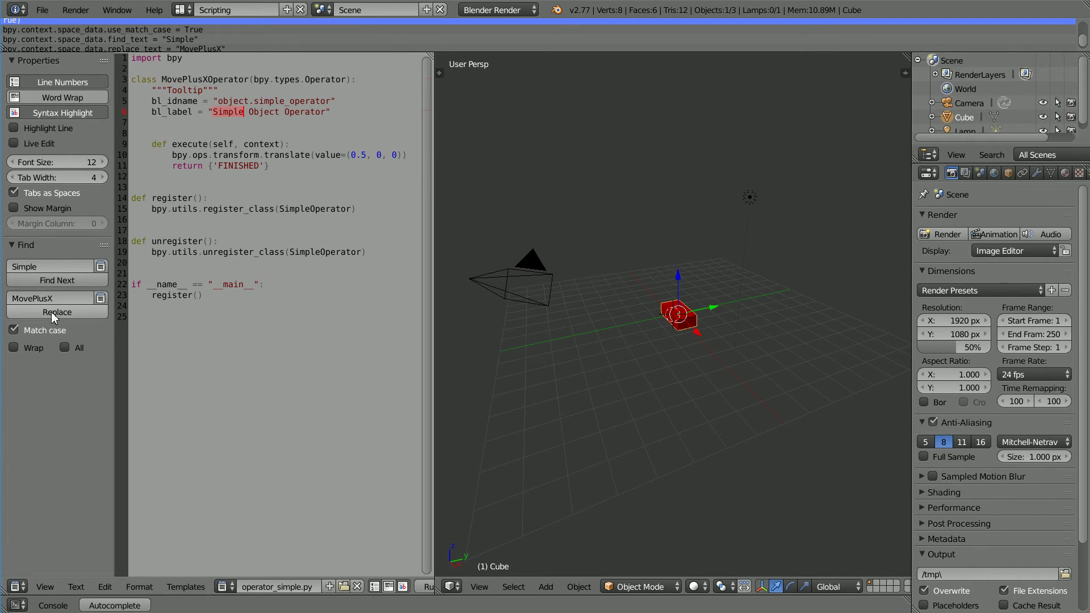
pyautogui.click(52, 315)
pyautogui.click(52, 315)
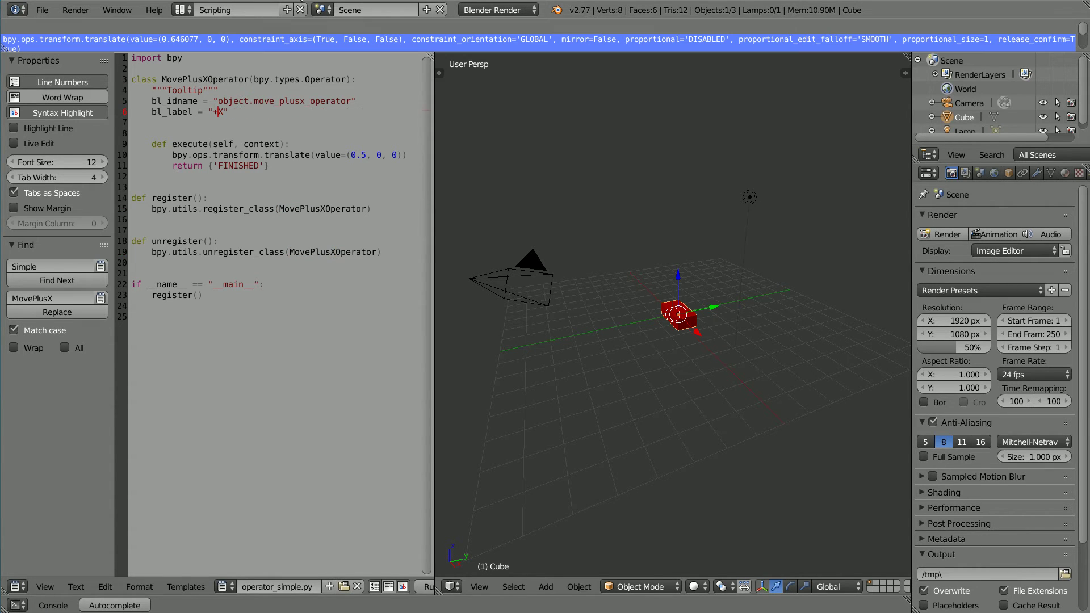
# - Check bl_idname object.move_plusx_operator and class MovePlusXOperator, and edit the '+X' label
pyautogui.moveTo(152, 100); pyautogui.dragTo(198, 100)
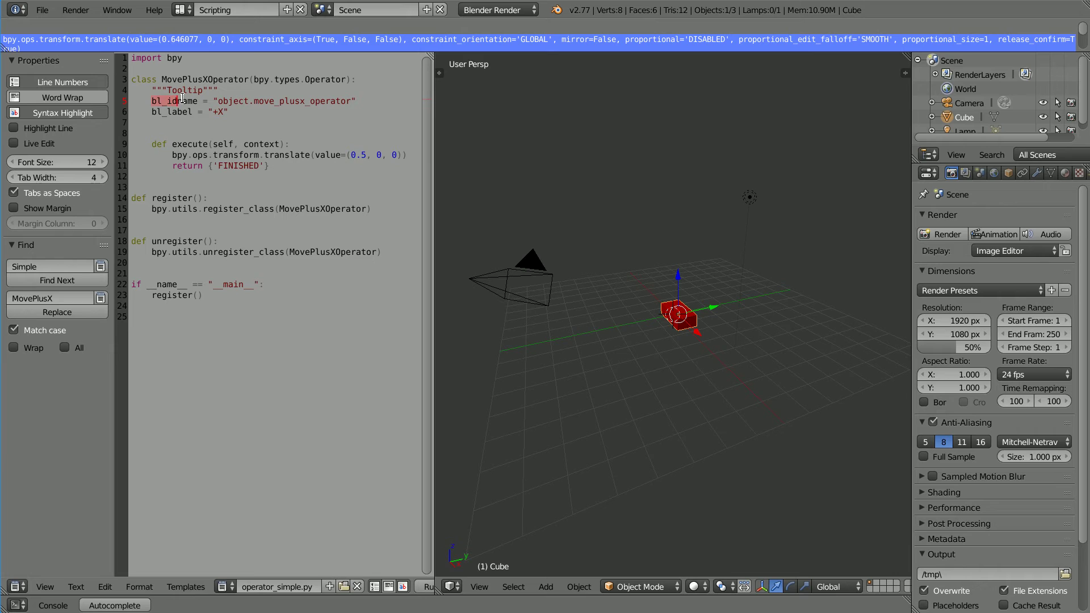
pyautogui.moveTo(253, 101); pyautogui.dragTo(289, 101)
pyautogui.moveTo(171, 111); pyautogui.dragTo(193, 111)
pyautogui.click(212, 111)
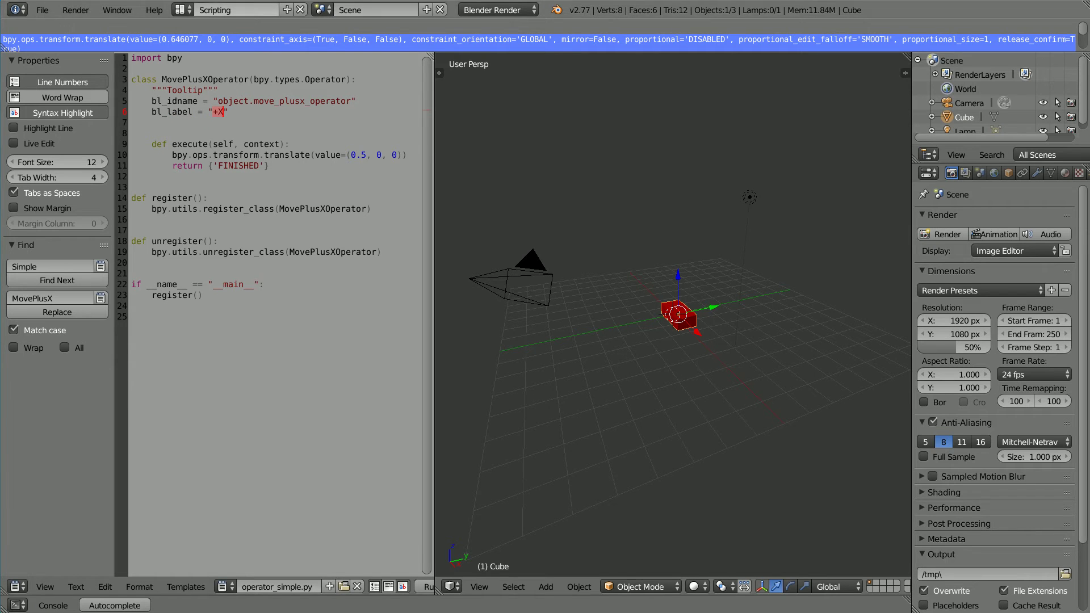
pyautogui.moveTo(162, 80); pyautogui.dragTo(215, 80)
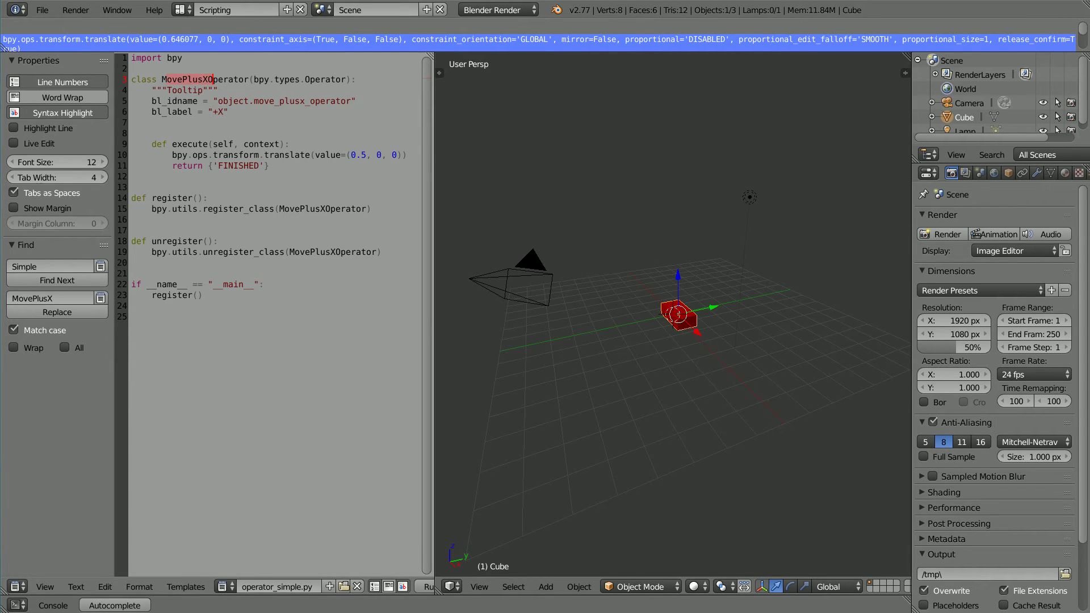
pyautogui.click(192, 587)
pyautogui.moveTo(226, 569)
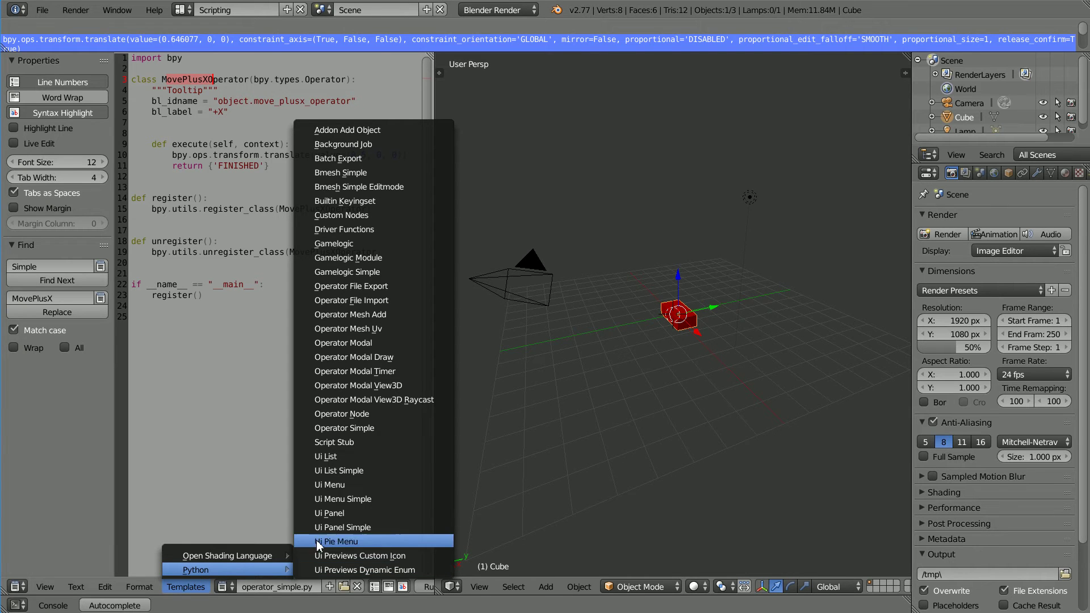
# - Load the UI Panel Simple template and copy the MovePlusXOperator class from operator_simple.py
pyautogui.click(370, 526)
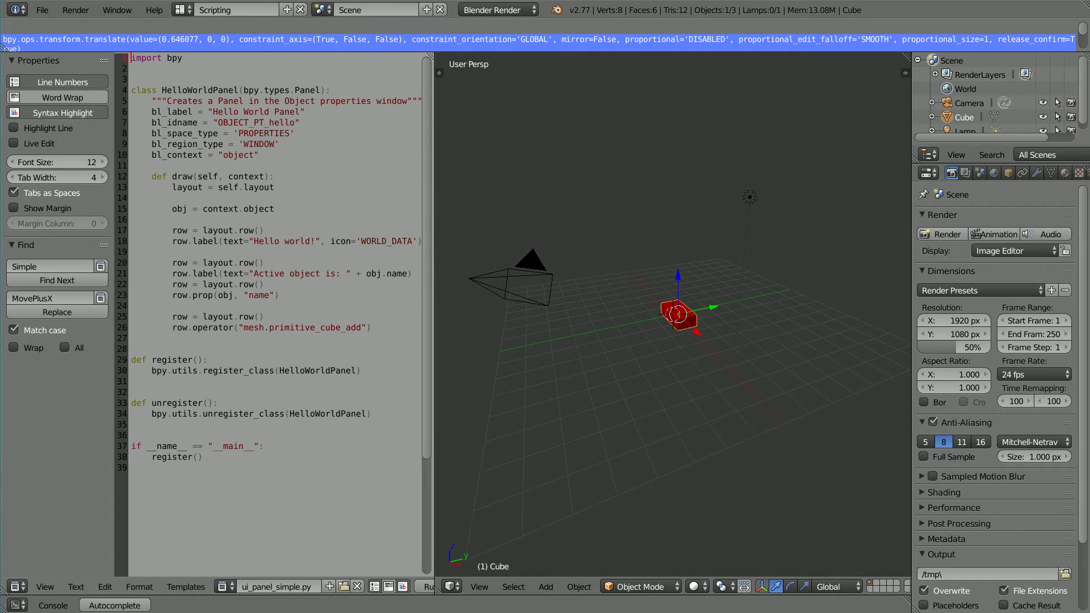
pyautogui.click(226, 586)
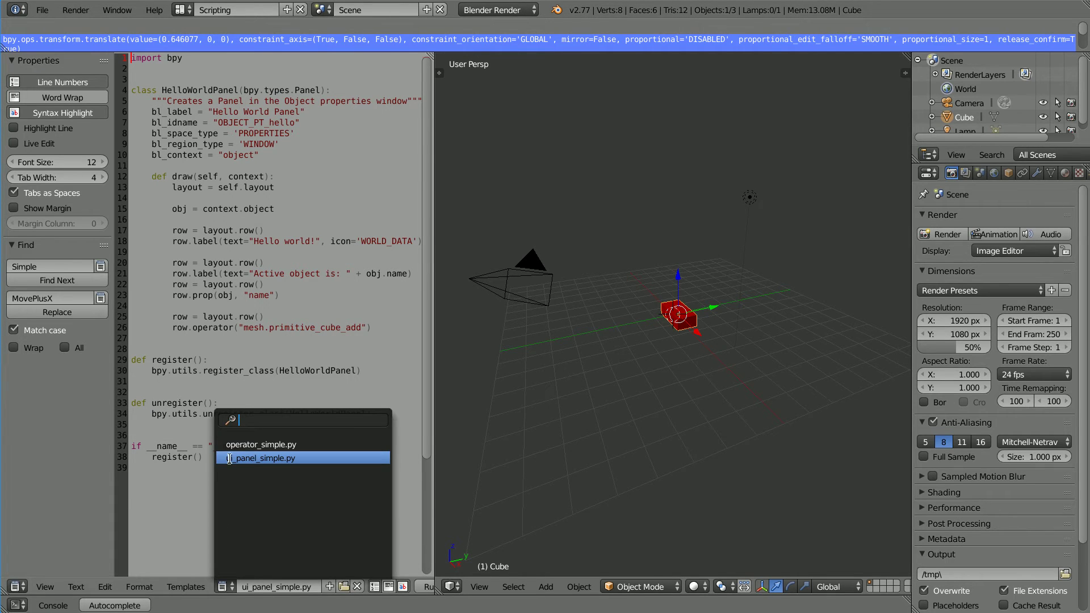
pyautogui.click(255, 445)
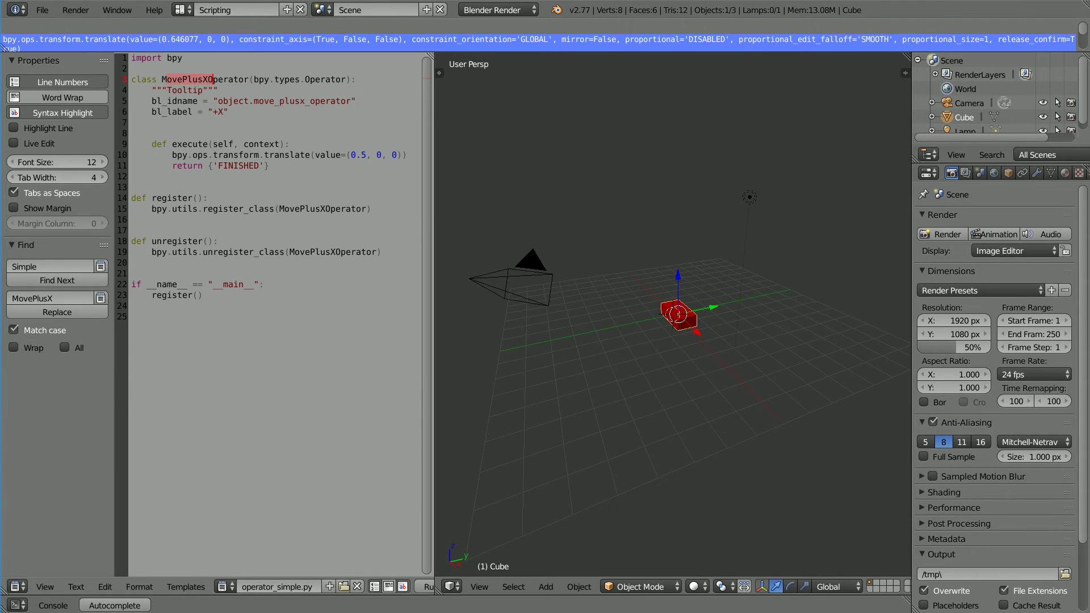
pyautogui.moveTo(131, 79); pyautogui.dragTo(136, 186)
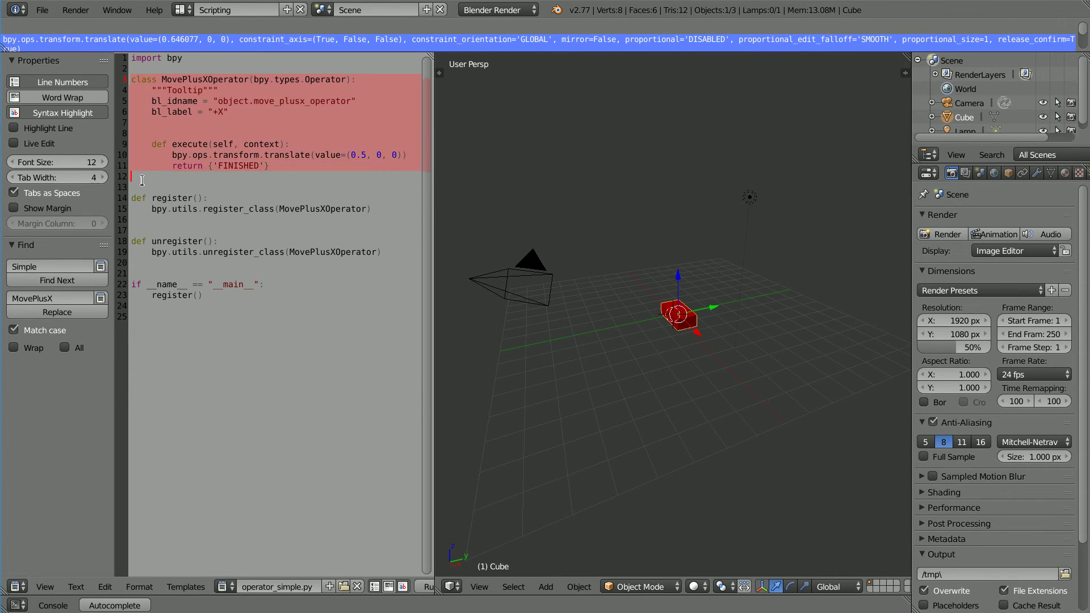
pyautogui.rightClick(148, 128)
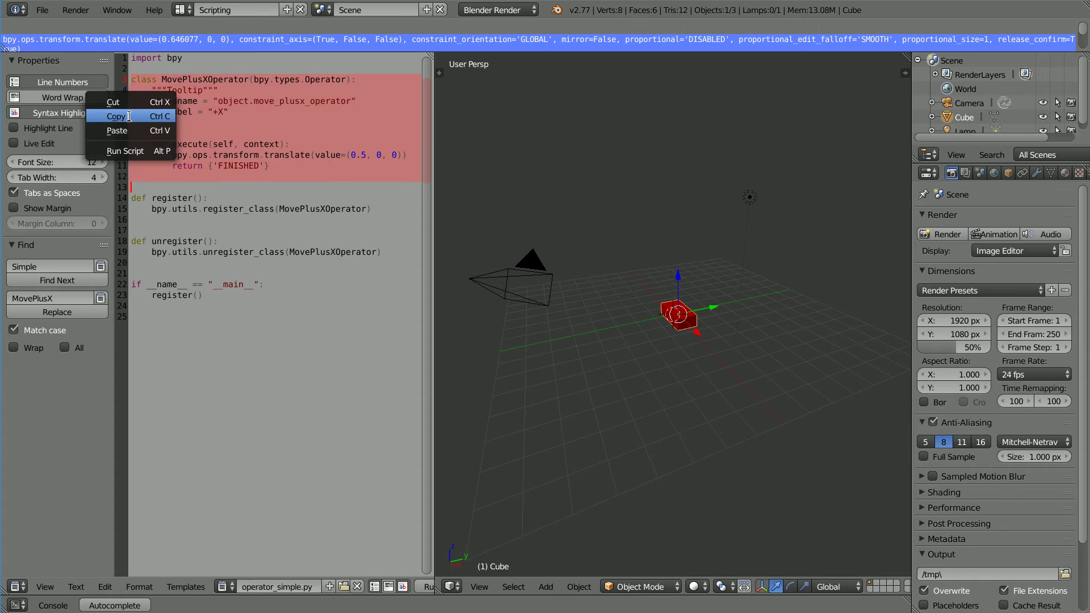
pyautogui.click(130, 118)
# - Paste the operator class into ui_panel_simple.py below import bpy
pyautogui.click(223, 589)
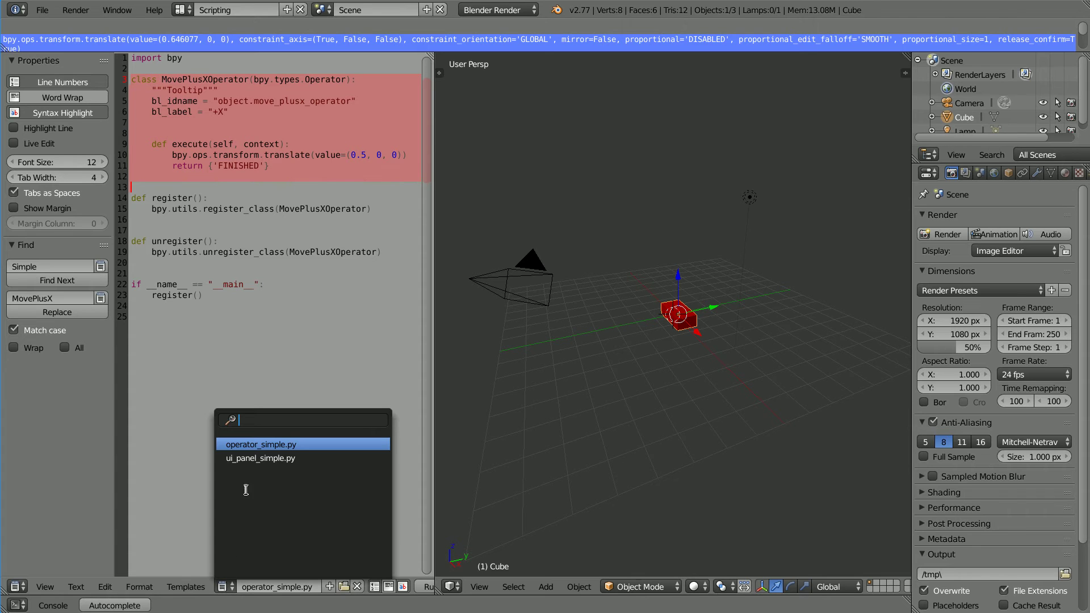
pyautogui.click(250, 460)
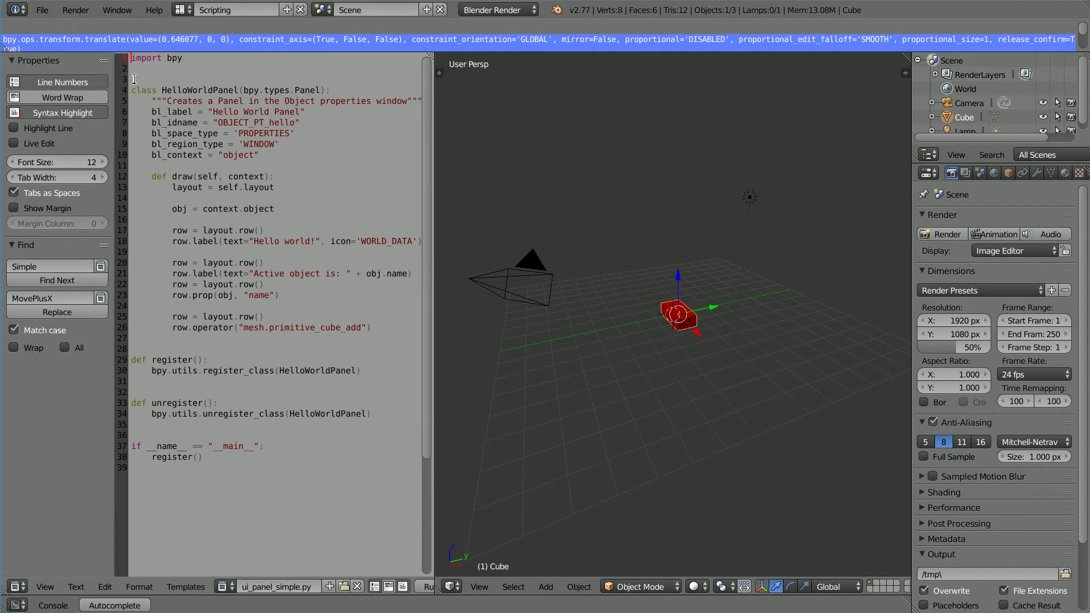
pyautogui.press('Down')
pyautogui.press('Return')
pyautogui.rightClick(132, 70)
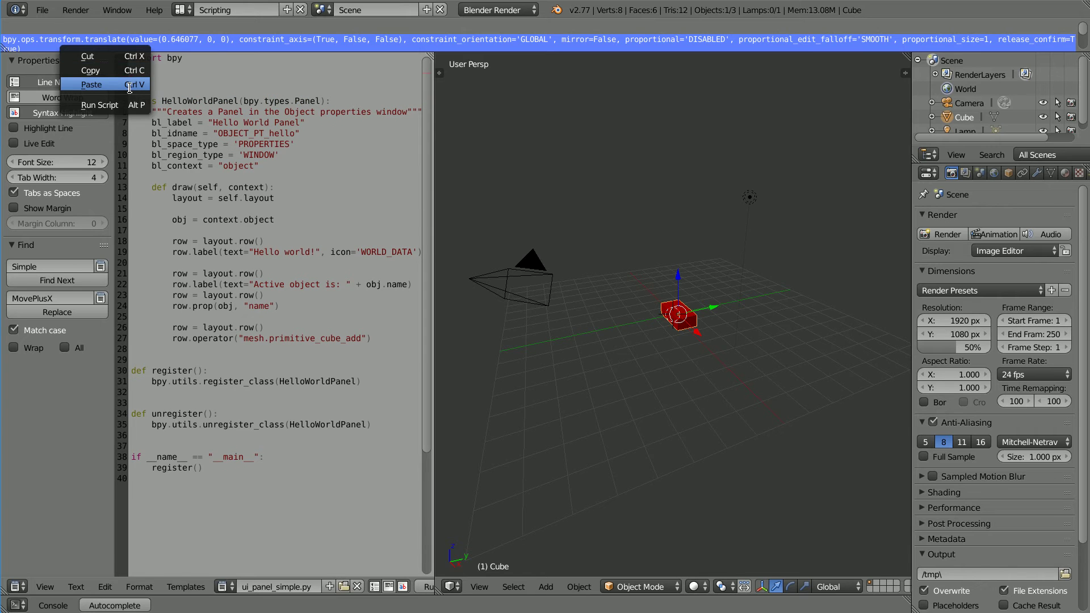
pyautogui.click(130, 86)
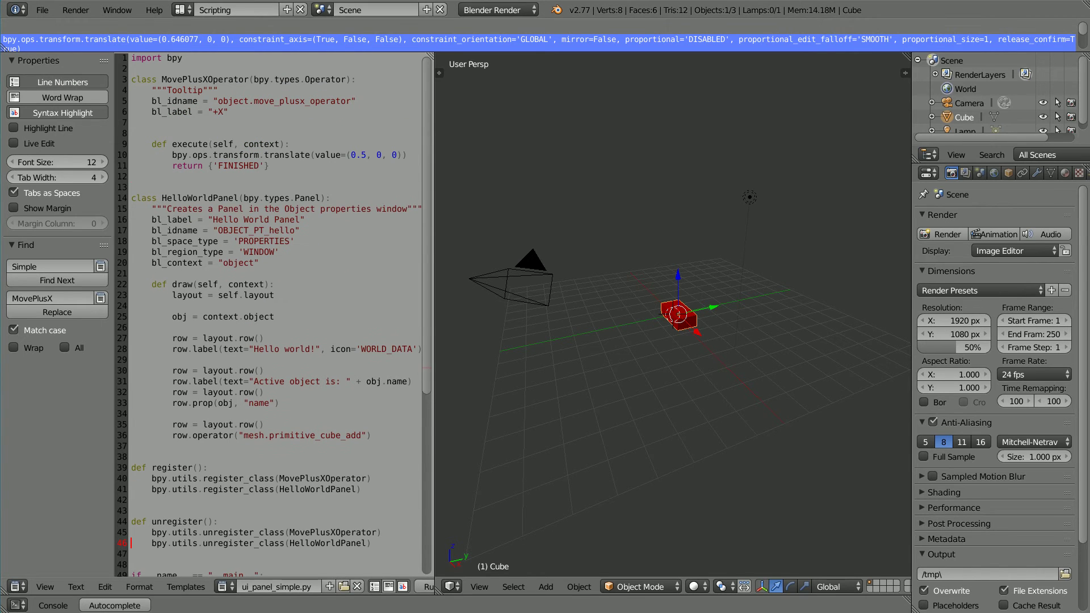
# - Delete the label and name rows (lines 26–34) from the panel's draw code
pyautogui.moveTo(205, 479); pyautogui.dragTo(230, 482)
pyautogui.moveTo(309, 532); pyautogui.dragTo(348, 532)
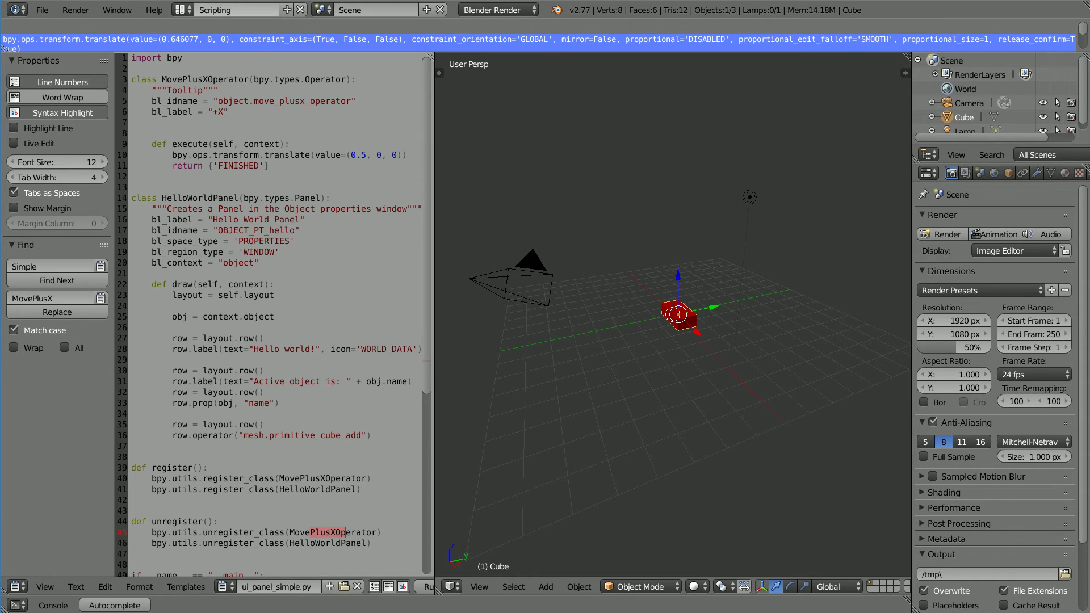
pyautogui.moveTo(130, 317); pyautogui.dragTo(131, 430)
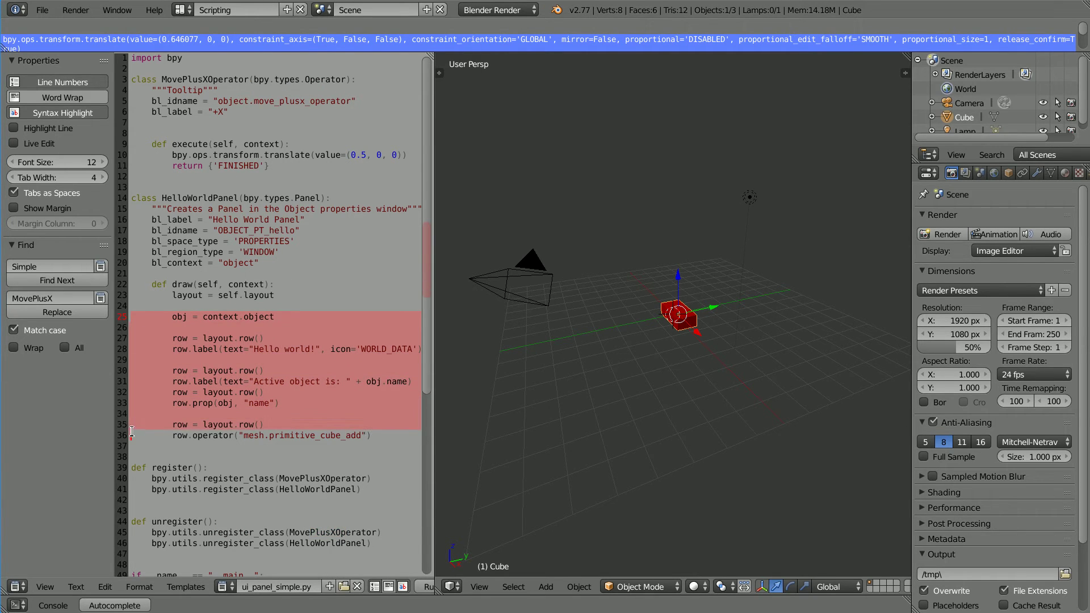
pyautogui.moveTo(131, 430); pyautogui.dragTo(132, 426)
pyautogui.press('BackSpace')
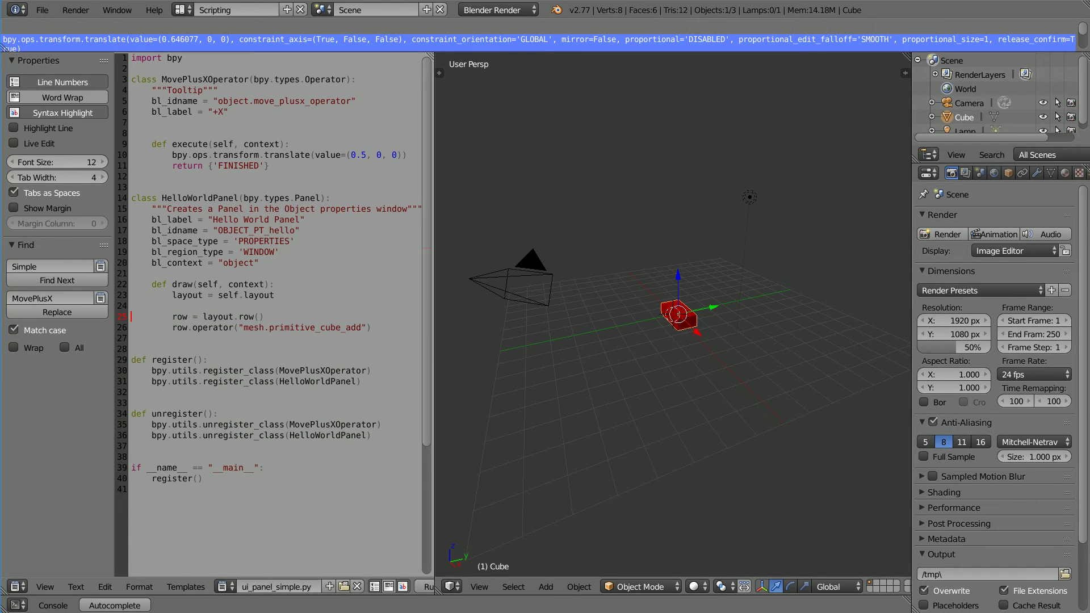
# - Replace mesh.primitive_cube_add in the row with the copied object.move_plusx_operator id
pyautogui.moveTo(217, 101); pyautogui.dragTo(353, 102)
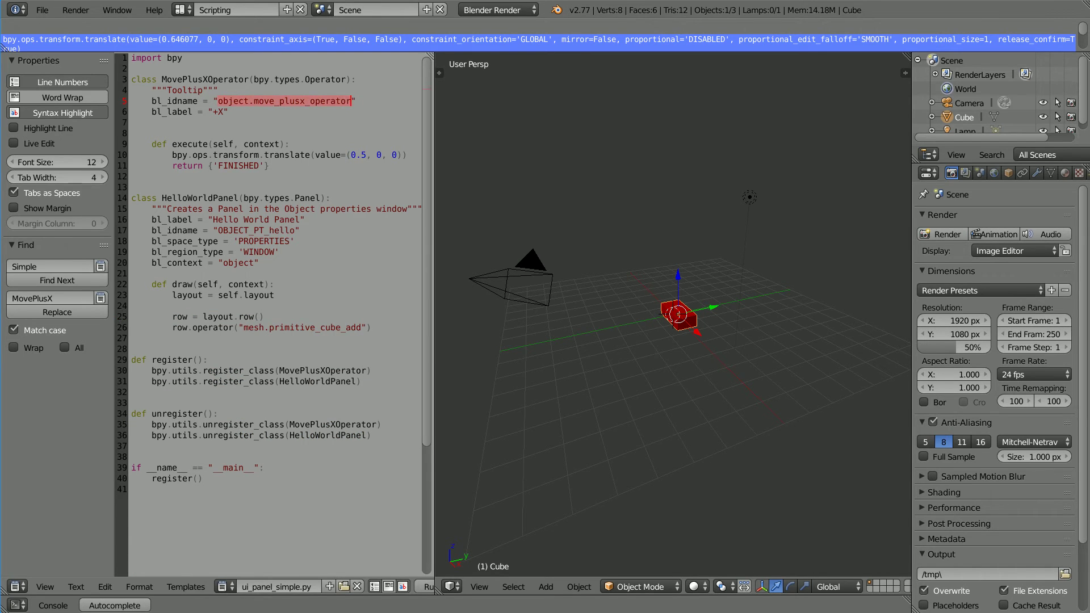
pyautogui.rightClick(298, 74)
pyautogui.click(290, 105)
pyautogui.moveTo(243, 328); pyautogui.dragTo(363, 328)
pyautogui.rightClick(306, 325)
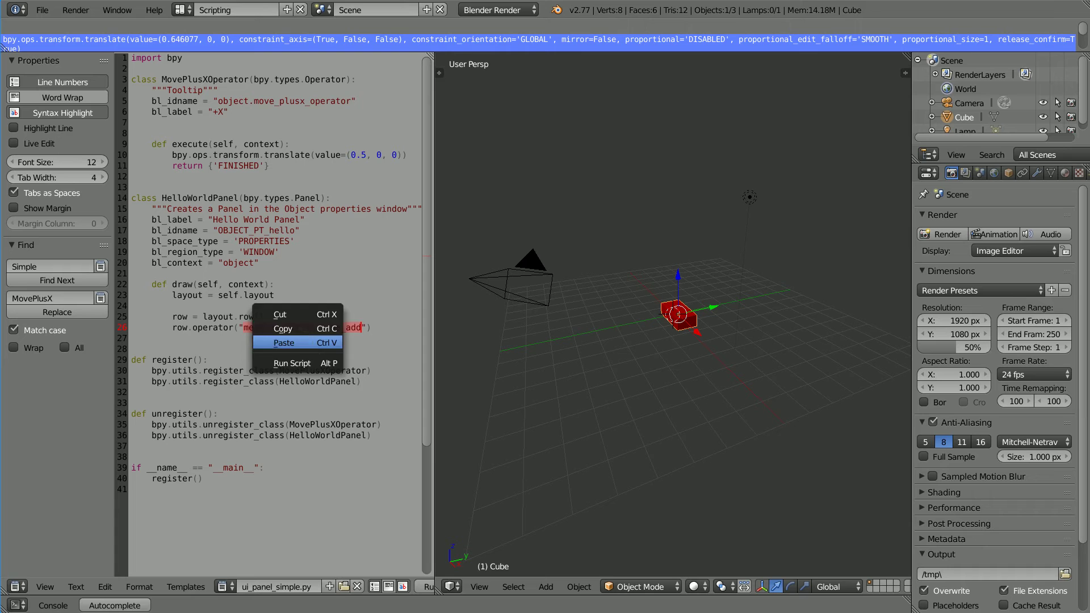
pyautogui.click(302, 341)
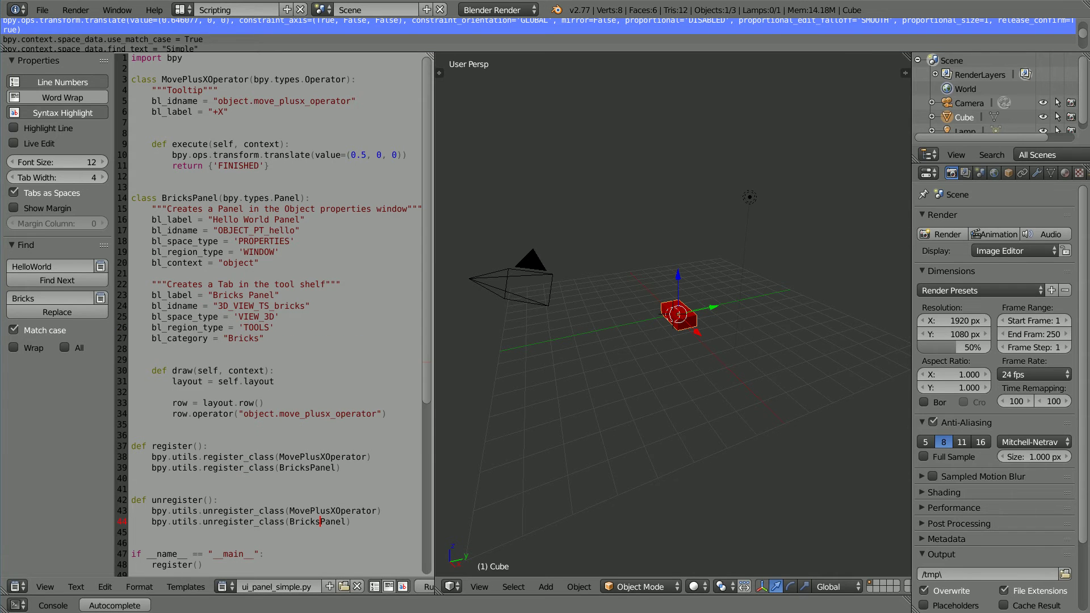
# - Review BricksPanel's tool-shelf values (Bricks Panel, VIEW_3D, Bricks category) and delete the old properties-window lines
pyautogui.moveTo(161, 198); pyautogui.dragTo(195, 198)
pyautogui.moveTo(132, 209); pyautogui.dragTo(131, 350)
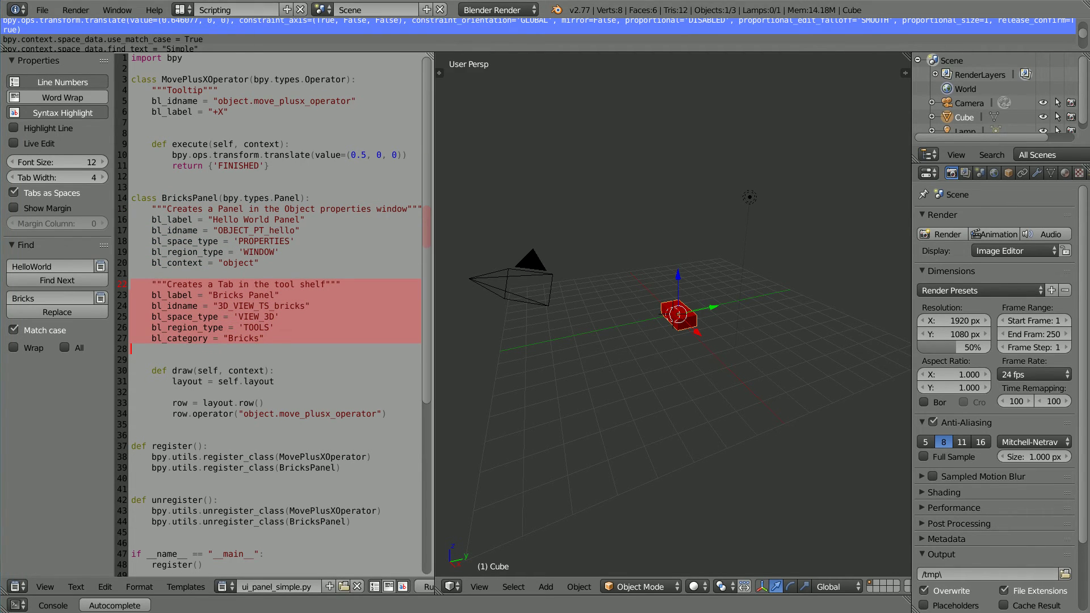
pyautogui.moveTo(208, 294); pyautogui.dragTo(281, 295)
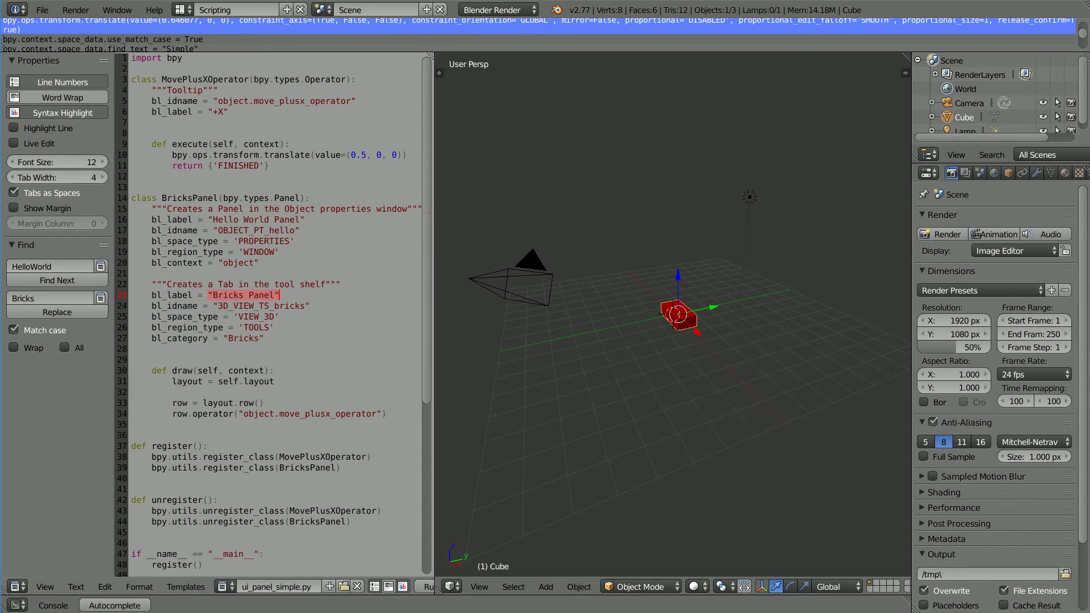
pyautogui.moveTo(213, 306); pyautogui.dragTo(312, 306)
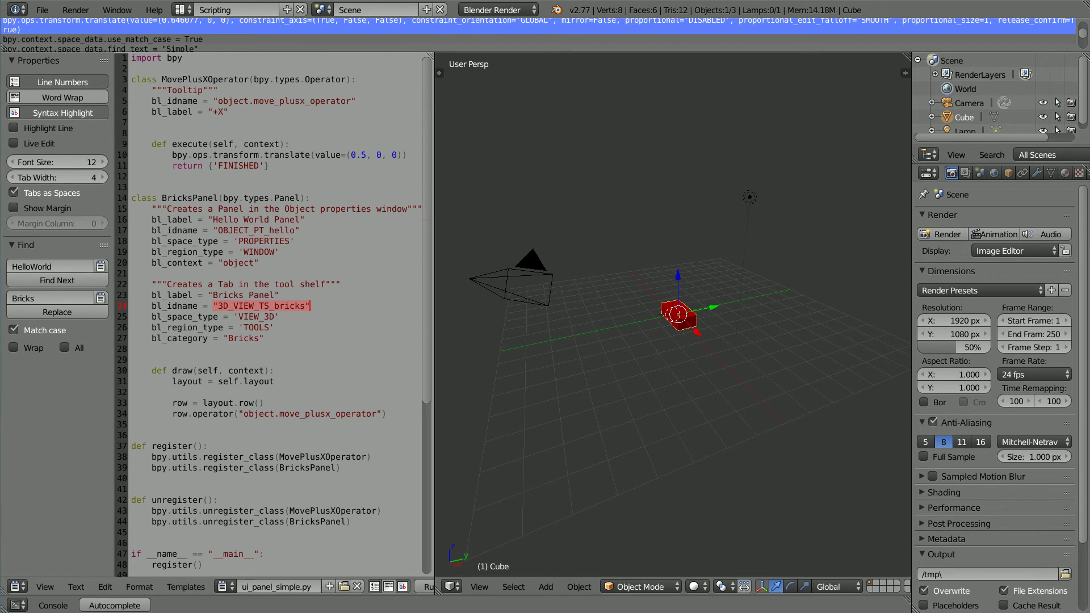
pyautogui.moveTo(233, 317)
pyautogui.mouseDown()
pyautogui.moveTo(279, 318)
pyautogui.moveTo(276, 328)
pyautogui.mouseUp()
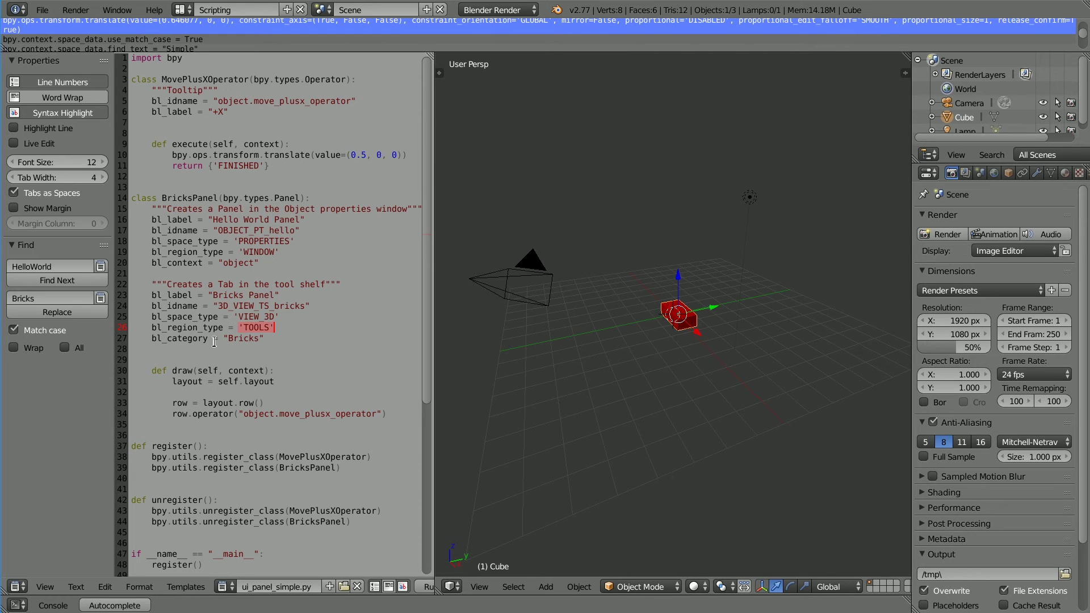
pyautogui.moveTo(223, 338); pyautogui.dragTo(260, 338)
pyautogui.moveTo(126, 209); pyautogui.dragTo(132, 293)
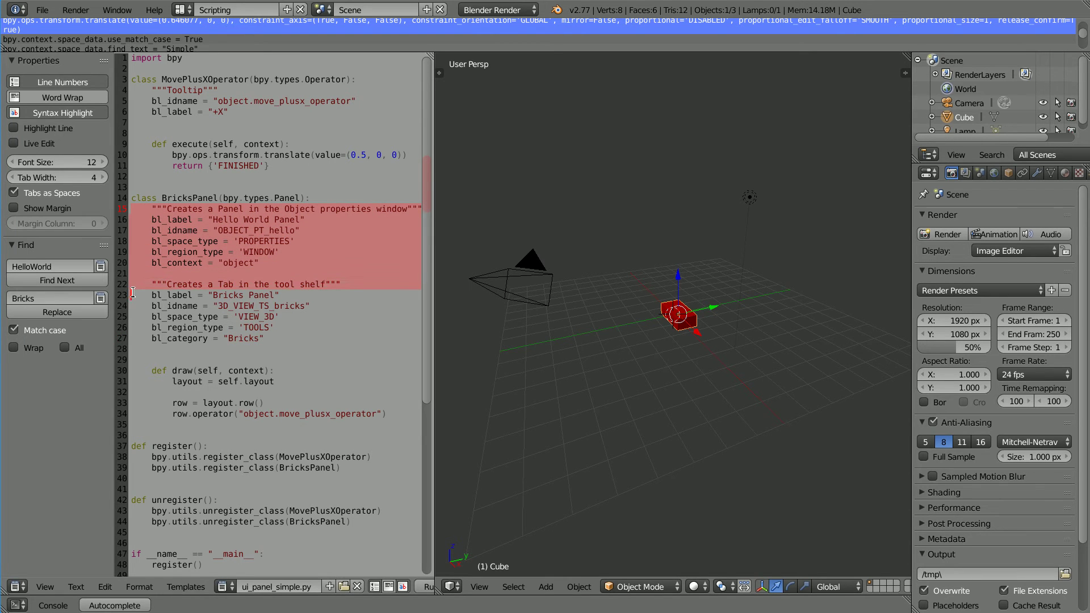
pyautogui.press('Delete')
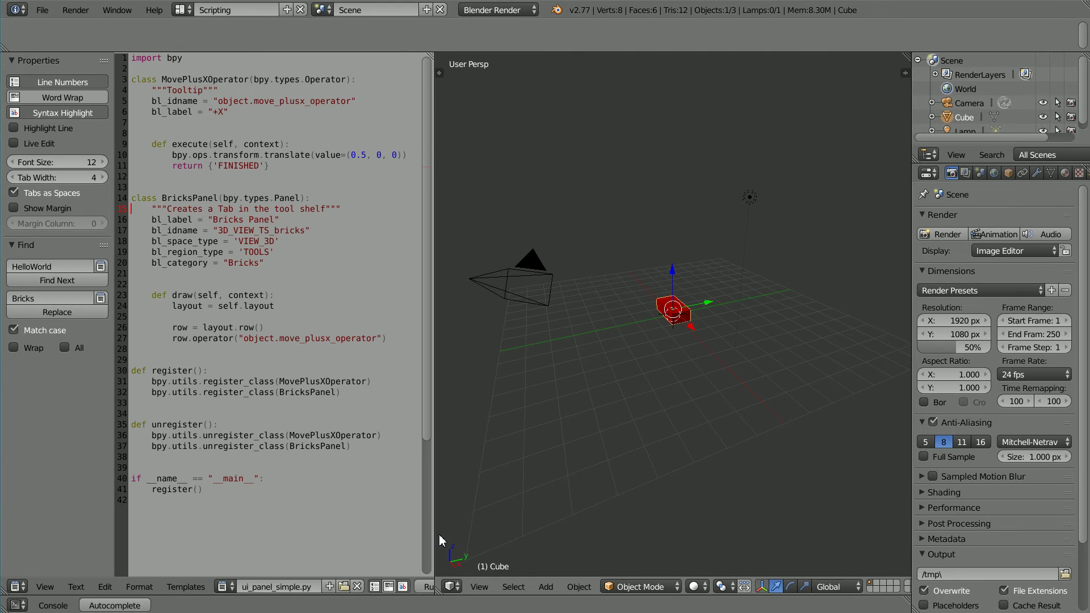
# - Run the script to register the panel and show the Bricks tab in the 3D view tool shelf
pyautogui.moveTo(435, 537); pyautogui.dragTo(474, 537)
pyautogui.click(447, 588)
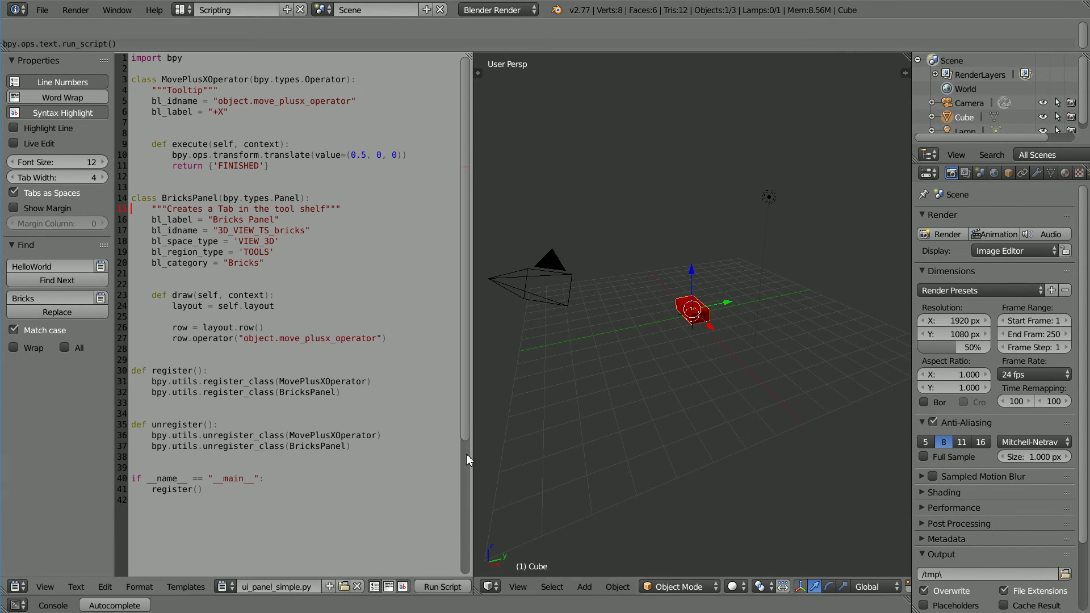
pyautogui.click(477, 73)
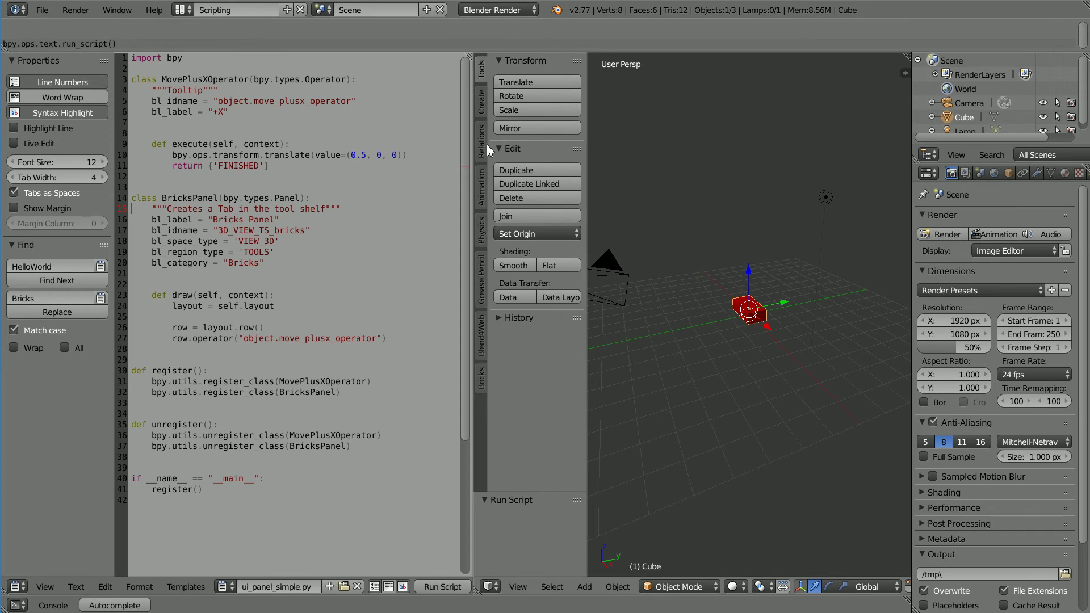
pyautogui.click(482, 376)
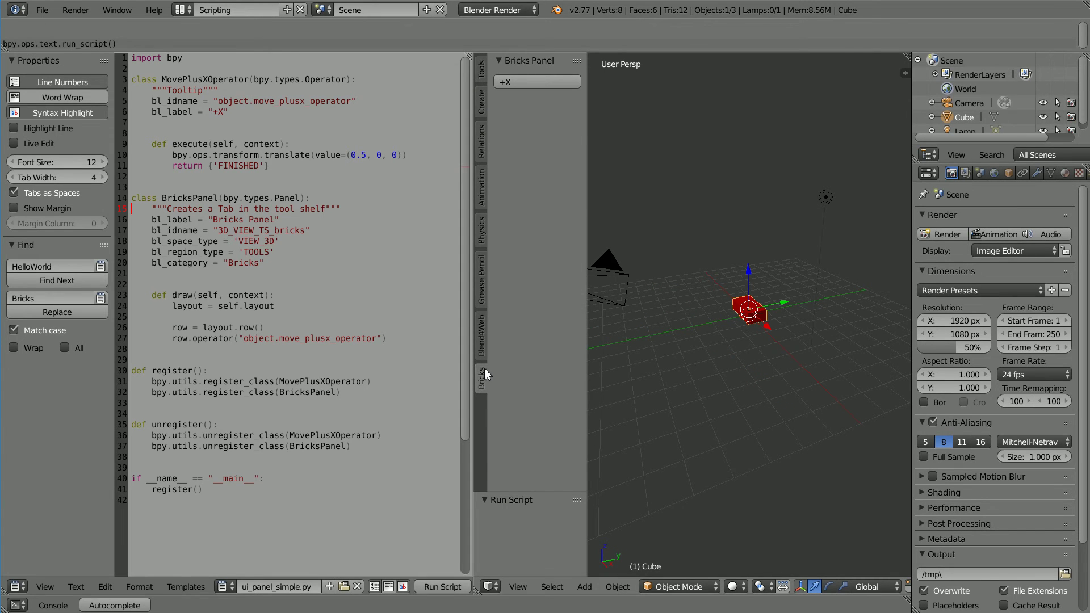
# - Nudge the cube repeatedly along positive X with the Bricks tab button
pyautogui.click(551, 81)
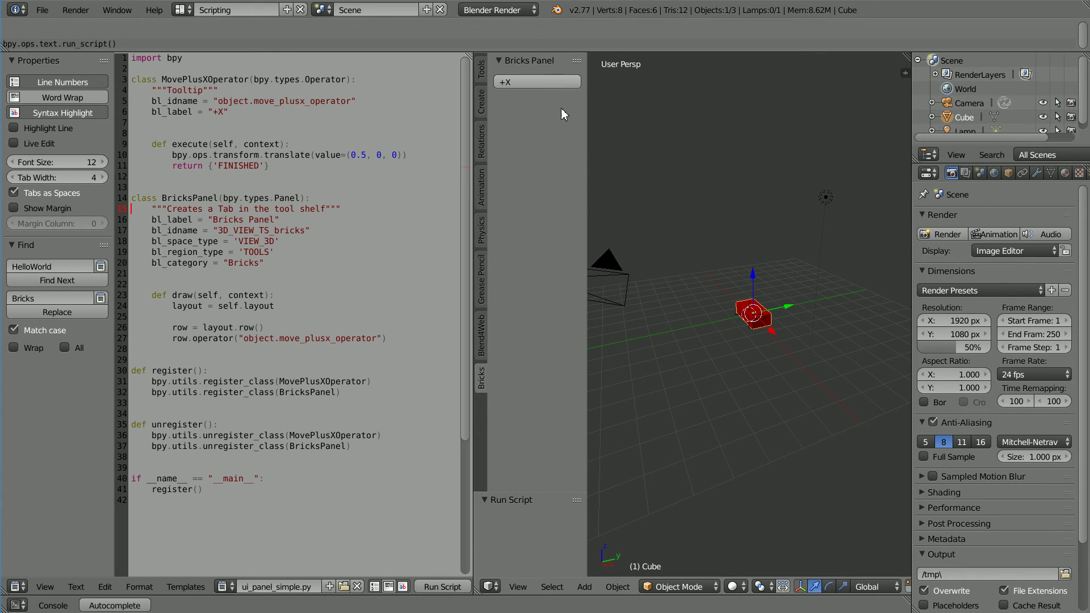
pyautogui.moveTo(677, 402); pyautogui.dragTo(774, 398, button='middle')
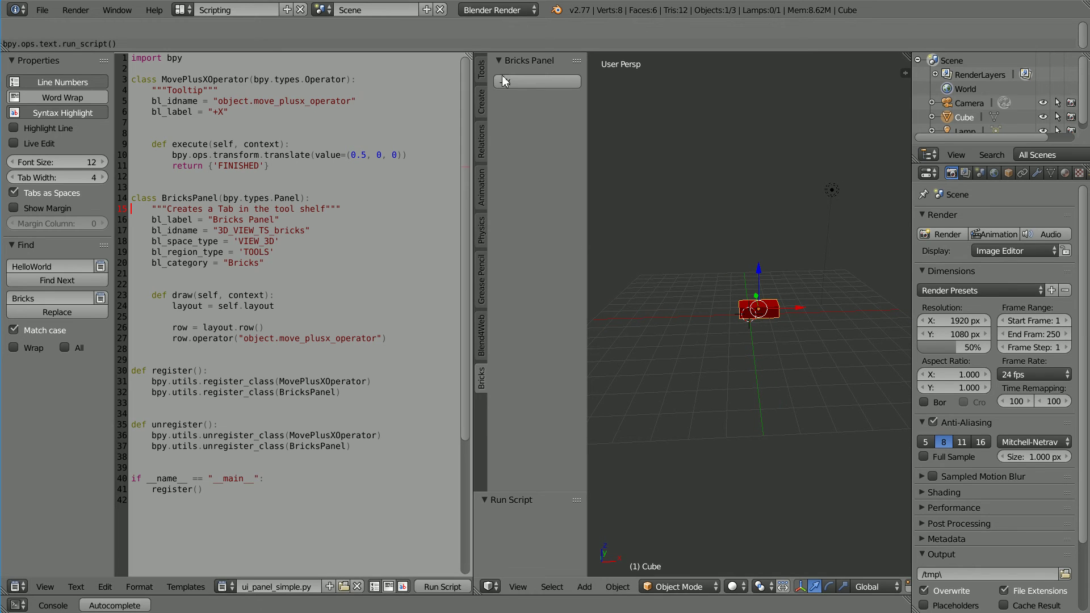
pyautogui.click(561, 81)
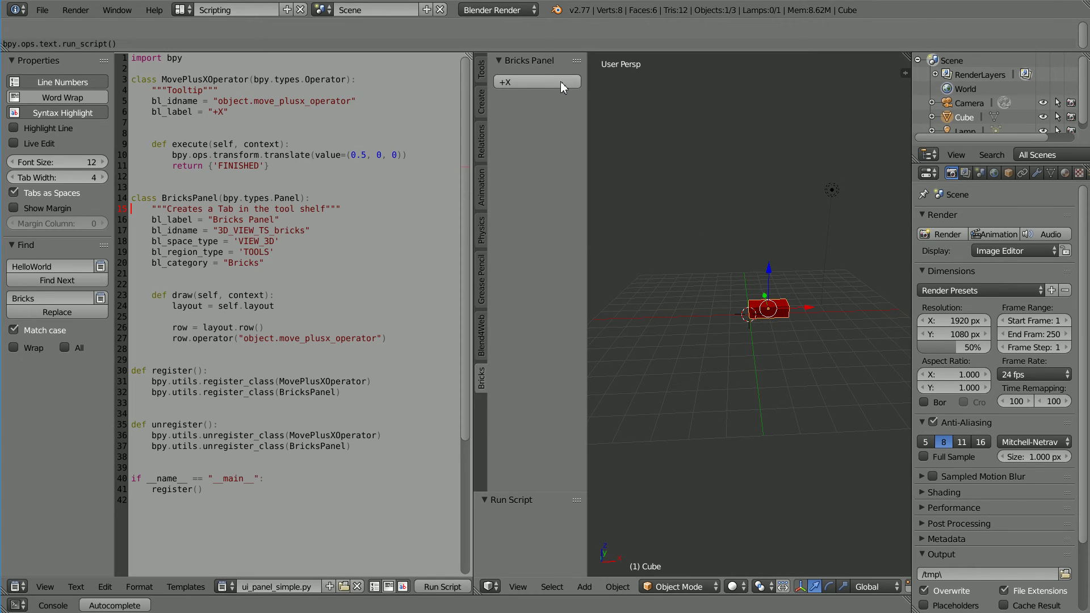
pyautogui.click(560, 80)
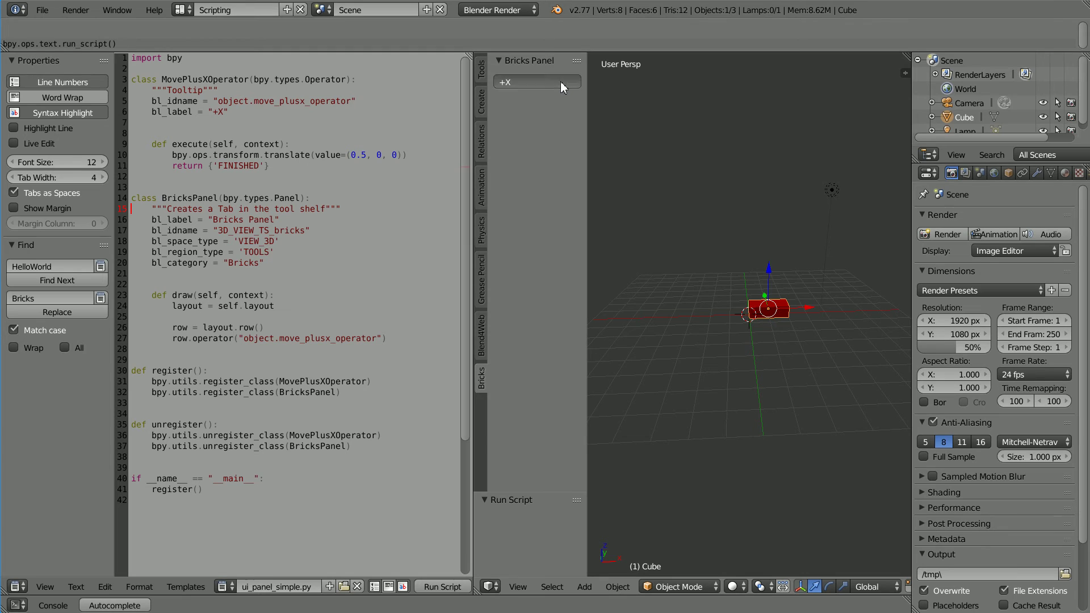
pyautogui.click(560, 81)
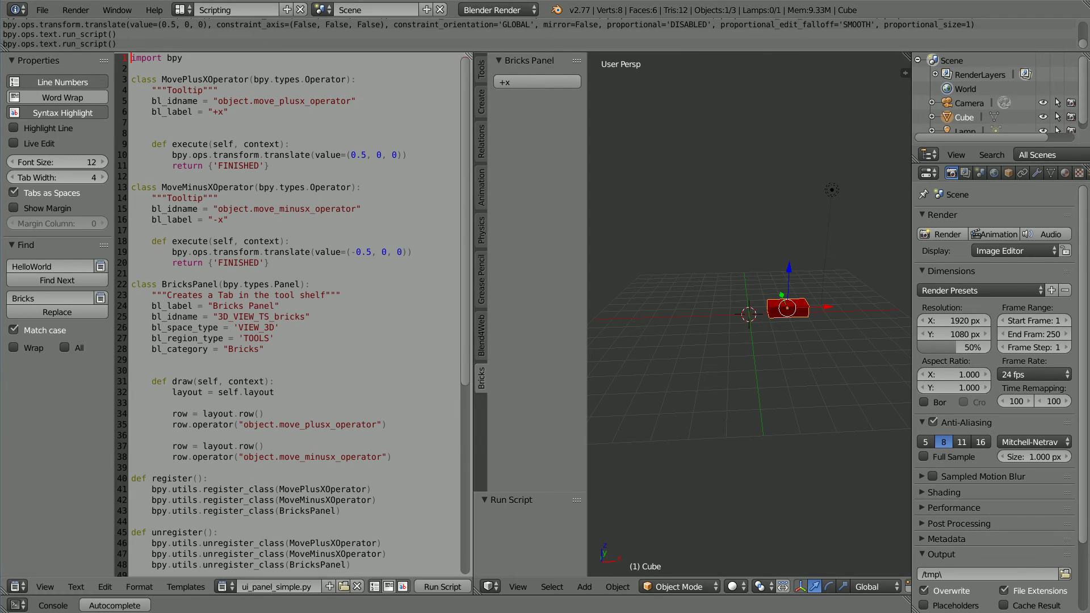
# - Review the MoveMinusXOperator class, its -0.5 X offset and its -x layout button
pyautogui.moveTo(129, 188); pyautogui.dragTo(129, 273)
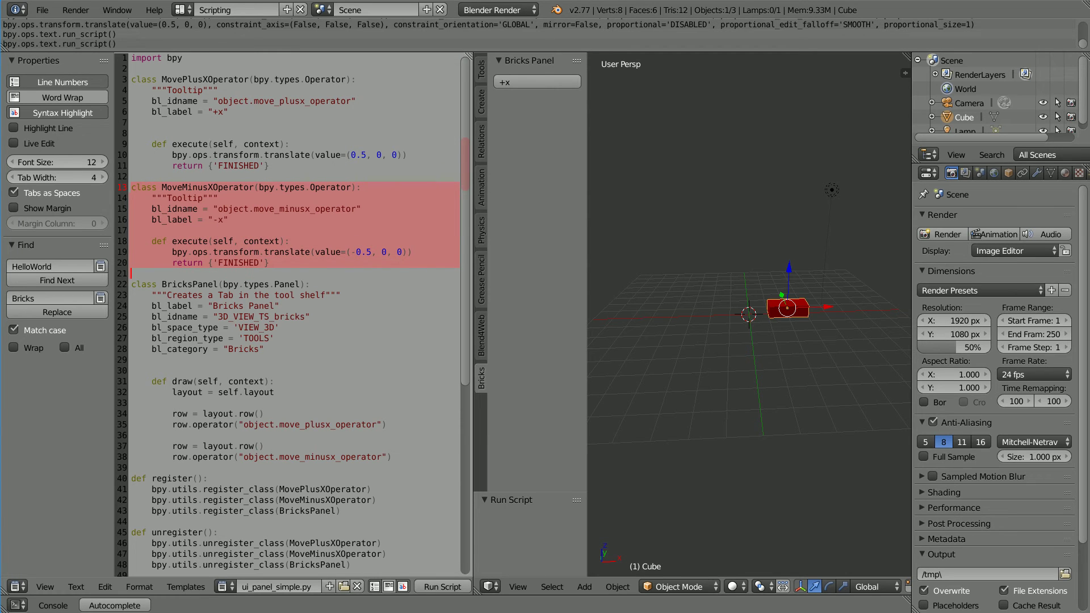
pyautogui.moveTo(350, 252); pyautogui.dragTo(373, 252)
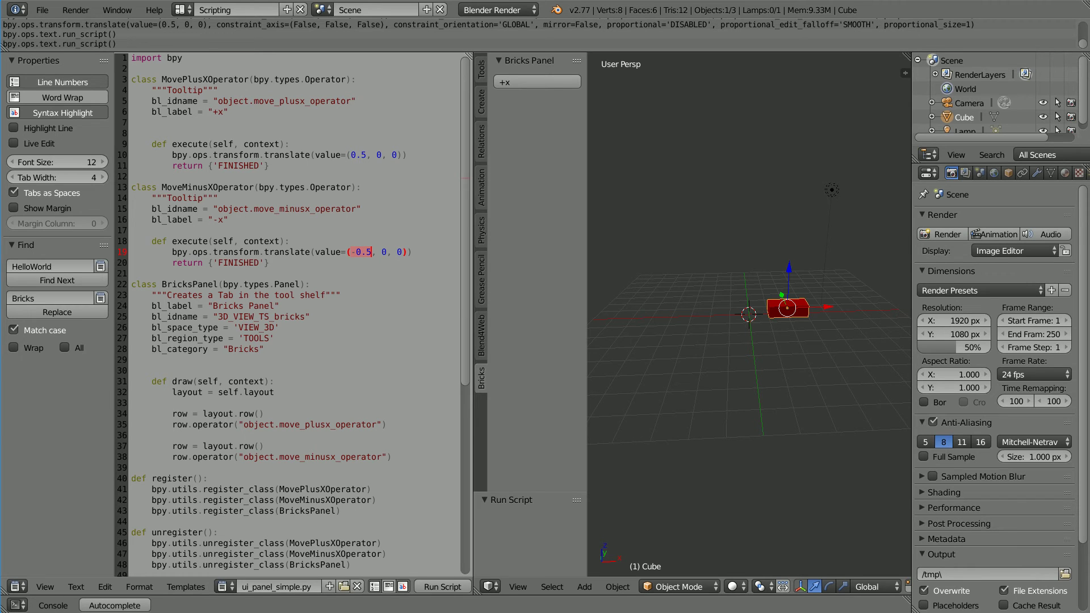
pyautogui.moveTo(278, 457); pyautogui.dragTo(352, 459)
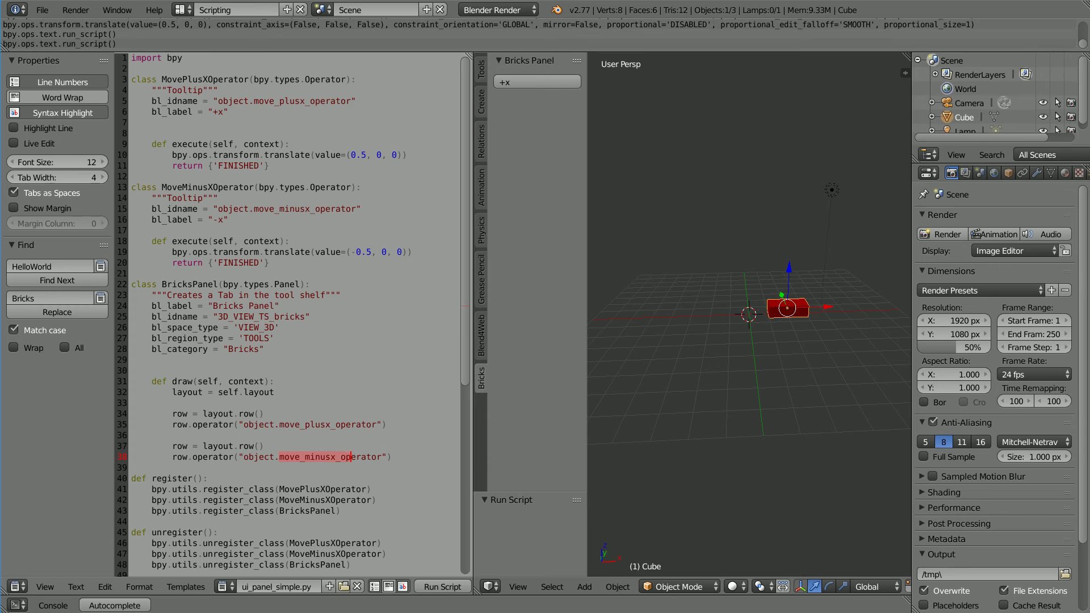
# - Rerun the script and move the cube three times along negative X
pyautogui.click(442, 587)
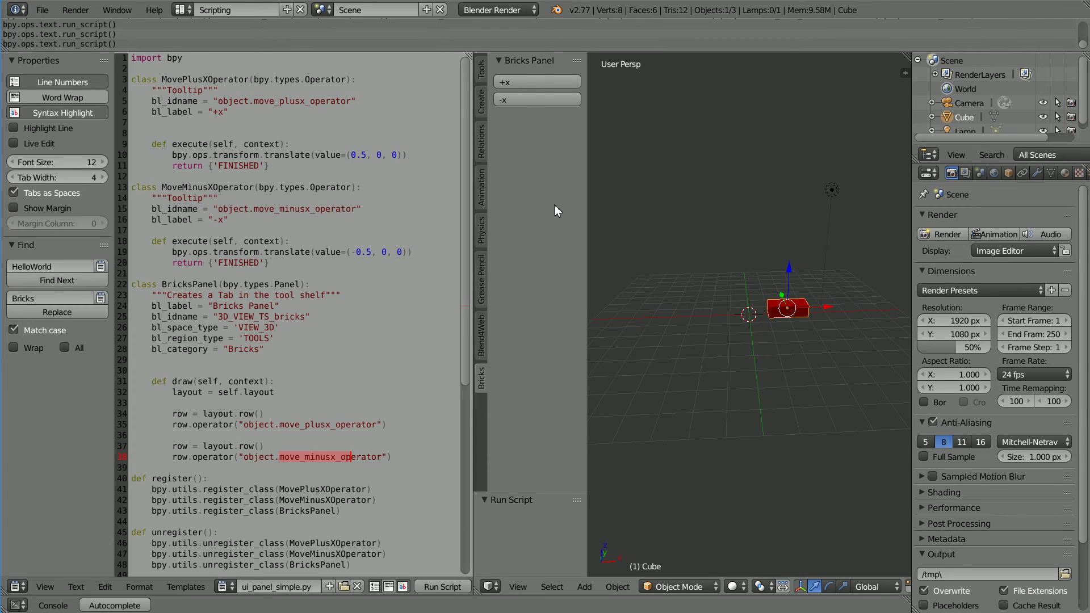
pyautogui.click(543, 100)
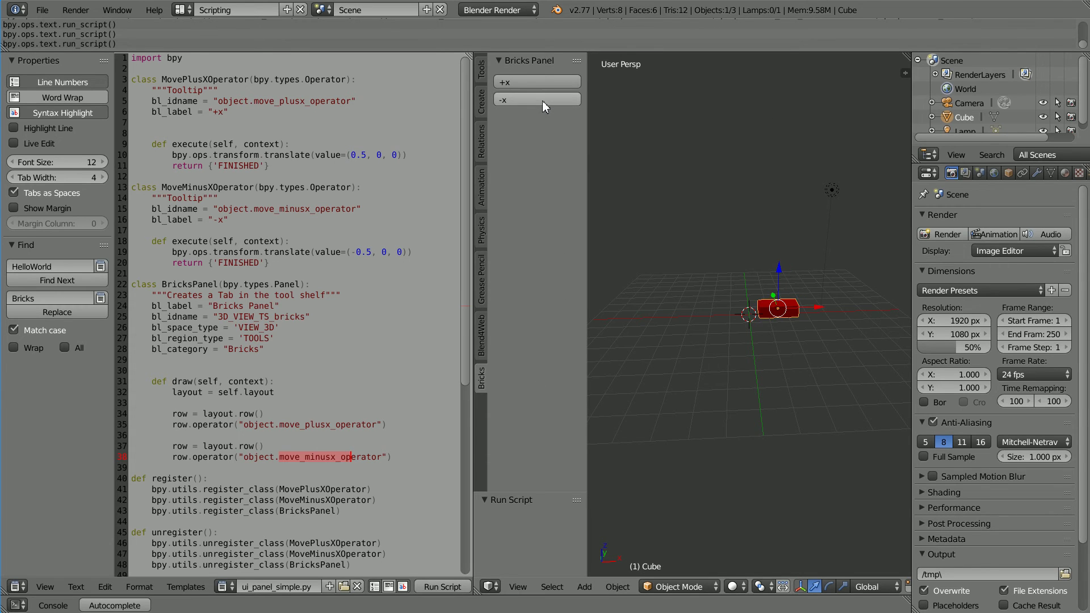
pyautogui.click(542, 101)
pyautogui.click(542, 101)
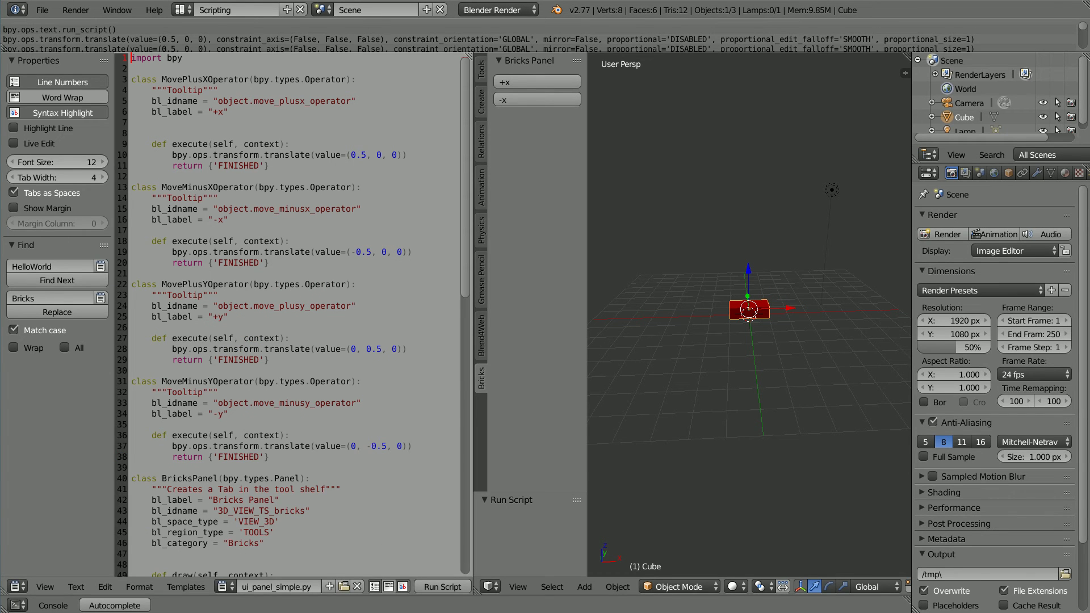
# - Review the new MovePlusY and MoveMinusY classes with their 0.5 and -0.5 offsets
pyautogui.moveTo(131, 283); pyautogui.dragTo(131, 467)
pyautogui.moveTo(366, 348); pyautogui.dragTo(382, 348)
pyautogui.moveTo(372, 445); pyautogui.dragTo(386, 445)
# - Rerun the script, view the cube from above, and move it along +Y then -Y
pyautogui.click(436, 589)
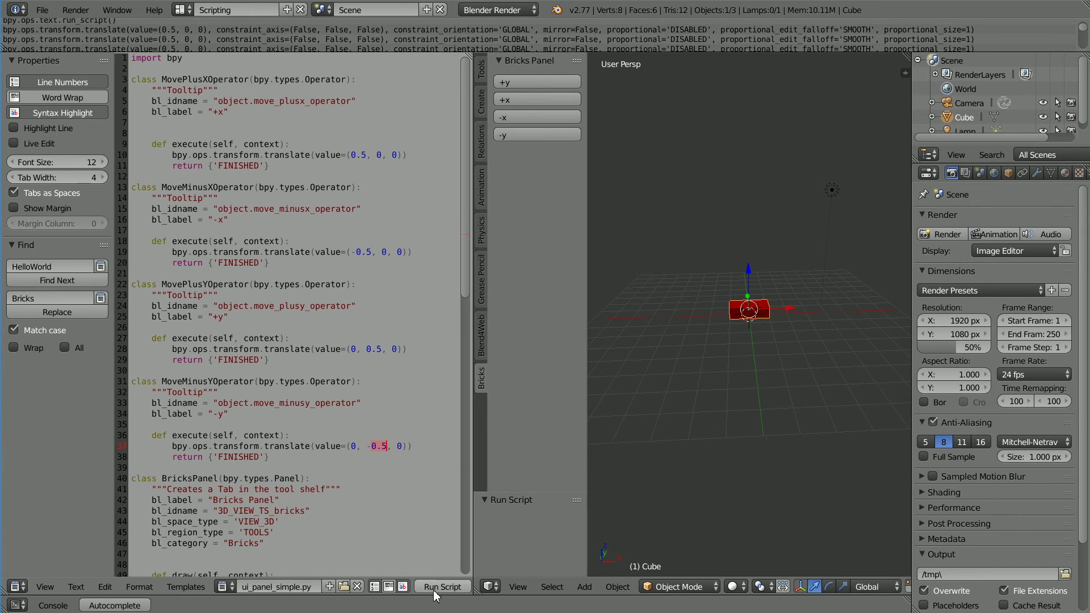
pyautogui.moveTo(695, 206); pyautogui.dragTo(696, 233, button='middle')
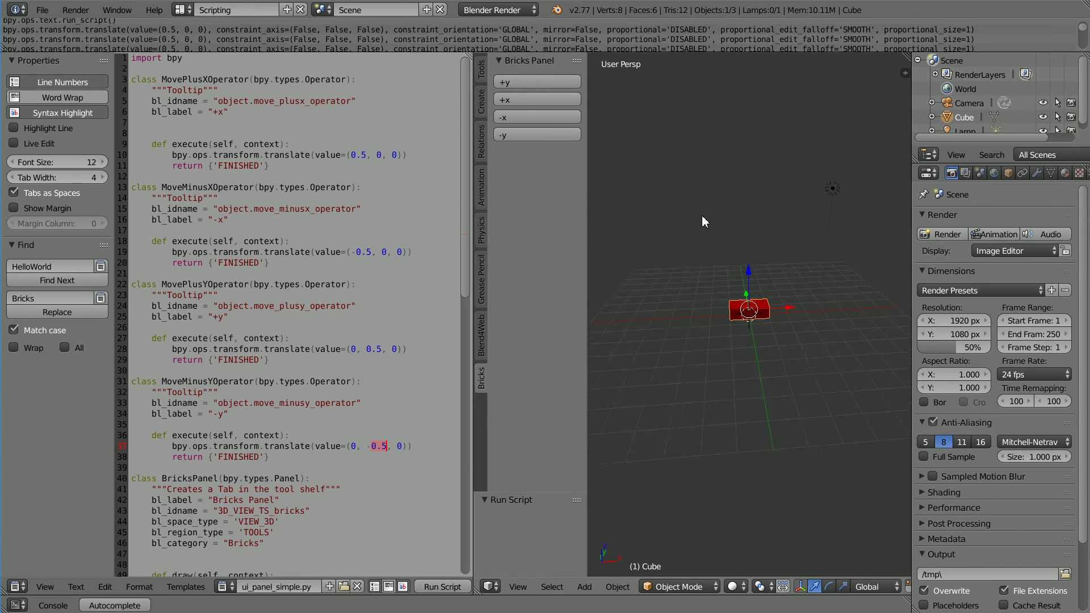
pyautogui.click(547, 80)
pyautogui.click(539, 135)
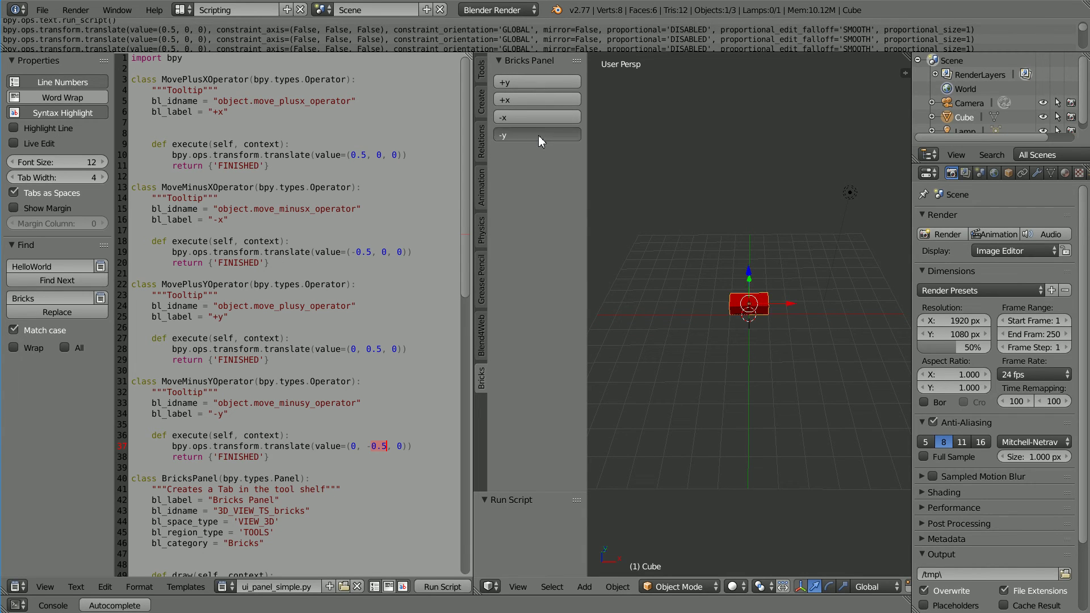
pyautogui.scroll(-10, 294, 316)
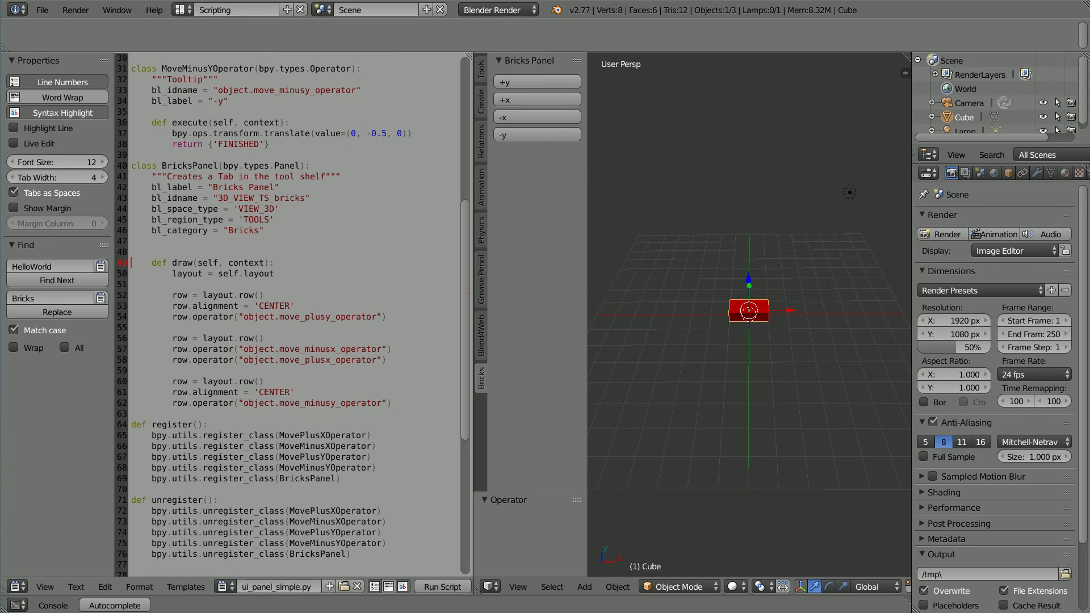
# - Review the centred +y/-y rows around the -x/+x row in draw() and rerun the script
pyautogui.hotkey('shift', 'Down')
pyautogui.hotkey('shift', 'Down')
pyautogui.hotkey('shift', 'Down')
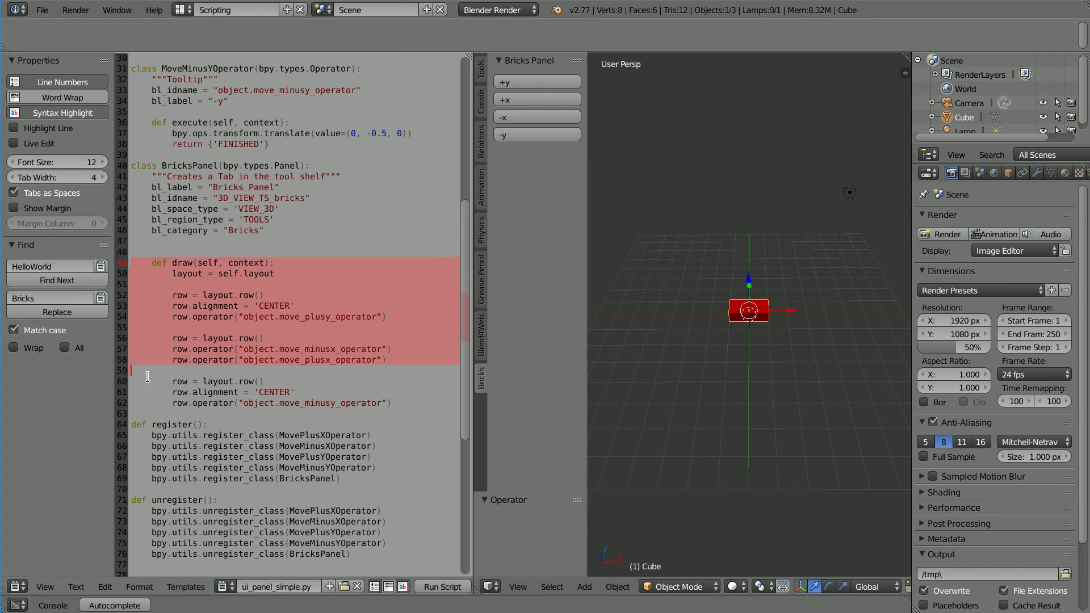
pyautogui.hotkey('shift', 'Down')
pyautogui.hotkey('shift', 'Down')
pyautogui.hotkey('shift', 'Down')
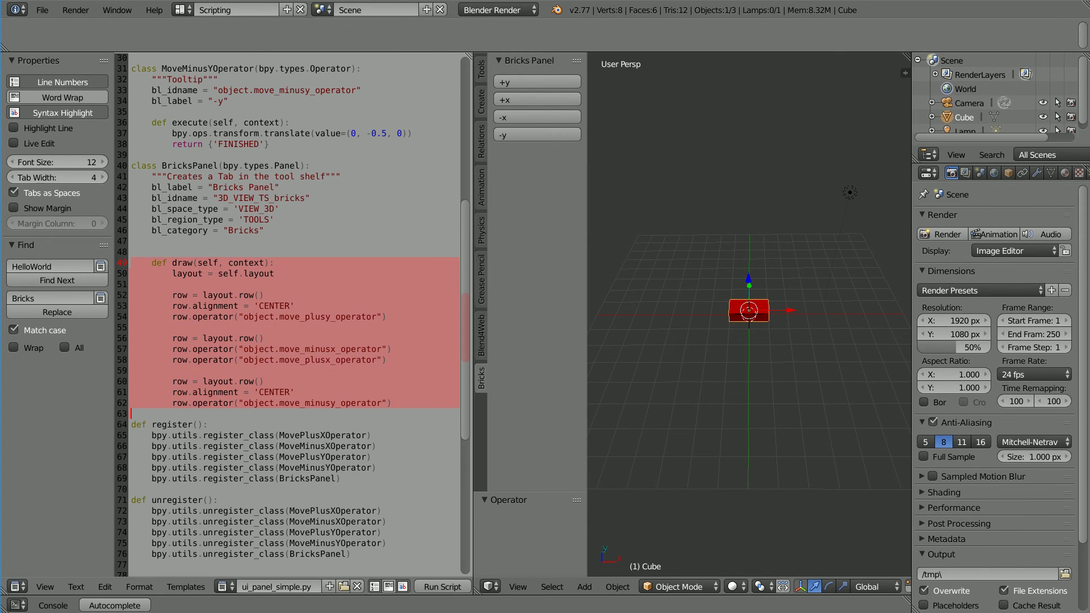
pyautogui.moveTo(192, 305); pyautogui.dragTo(291, 304)
pyautogui.moveTo(197, 392); pyautogui.dragTo(296, 393)
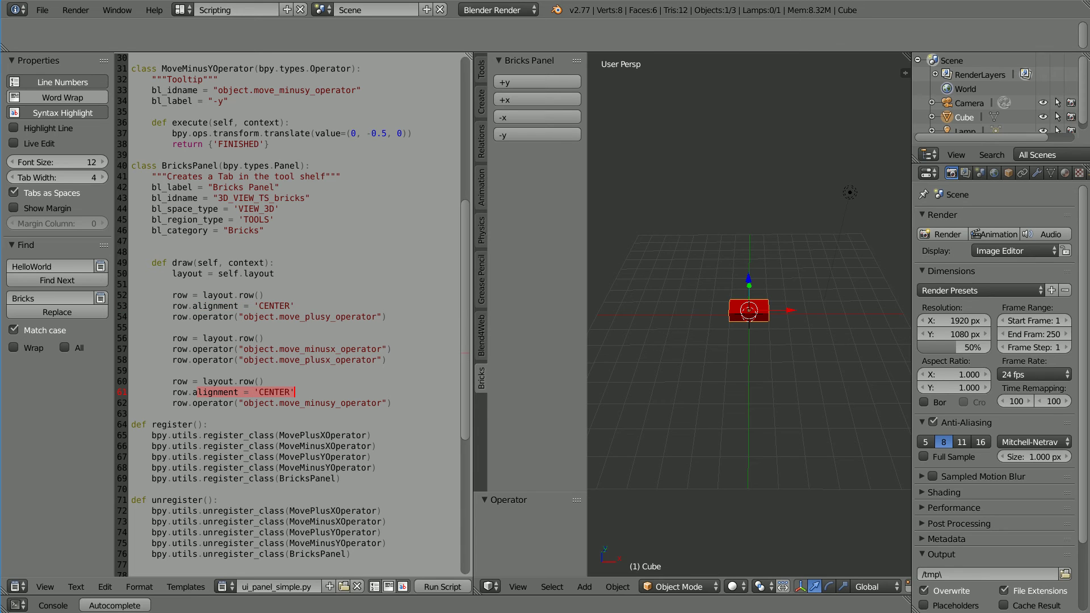
pyautogui.moveTo(132, 338); pyautogui.dragTo(388, 360)
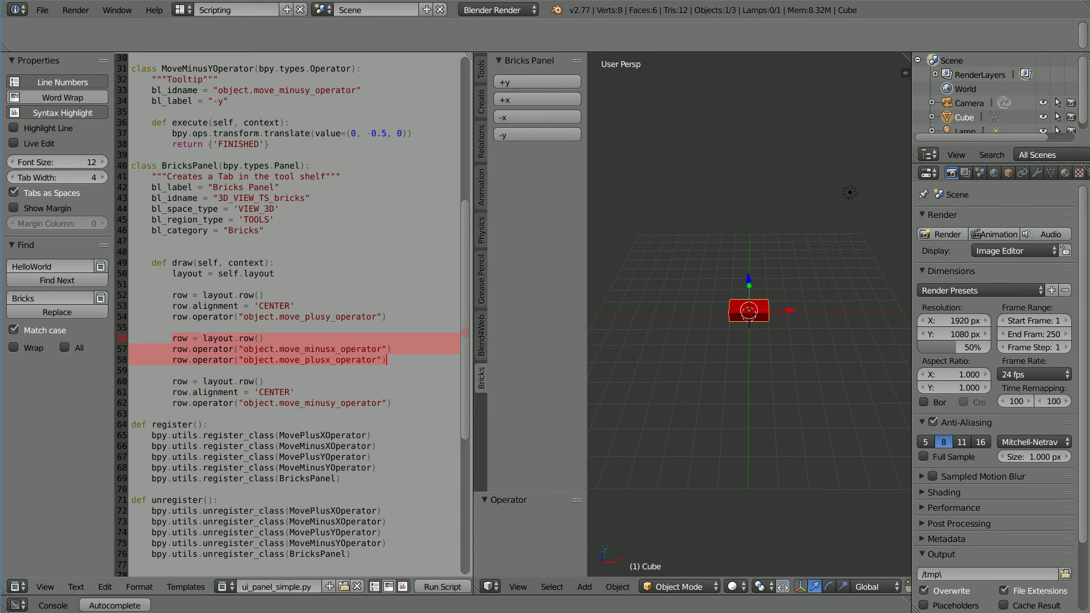
pyautogui.click(440, 589)
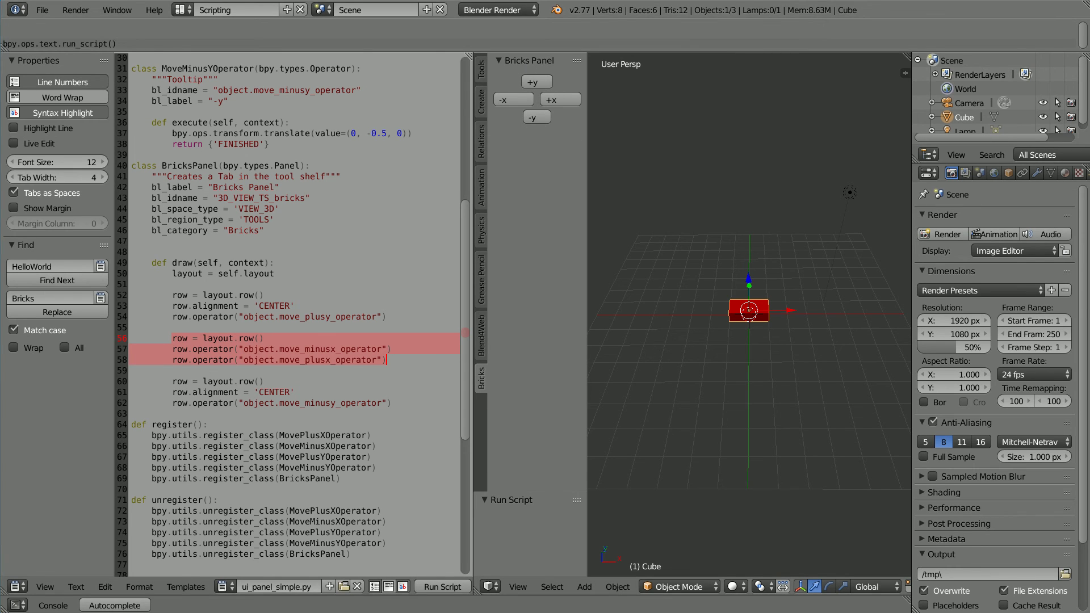
# - Review the MoveUp/MoveDown classes, their 0.6 offset, their layout rows and registration lines
pyautogui.moveTo(137, 222); pyautogui.dragTo(145, 403)
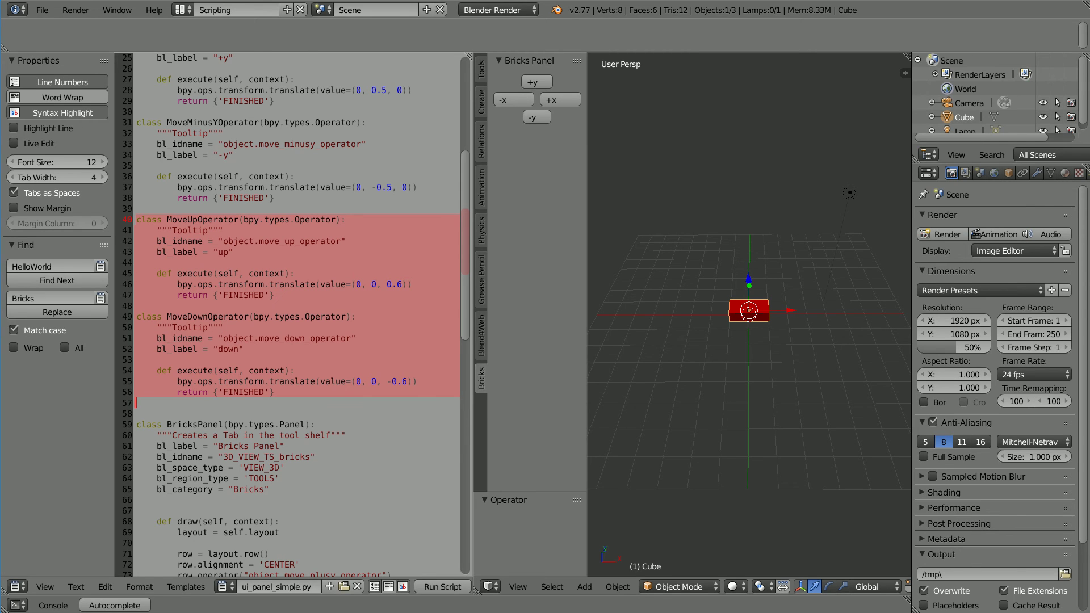
pyautogui.click(386, 284)
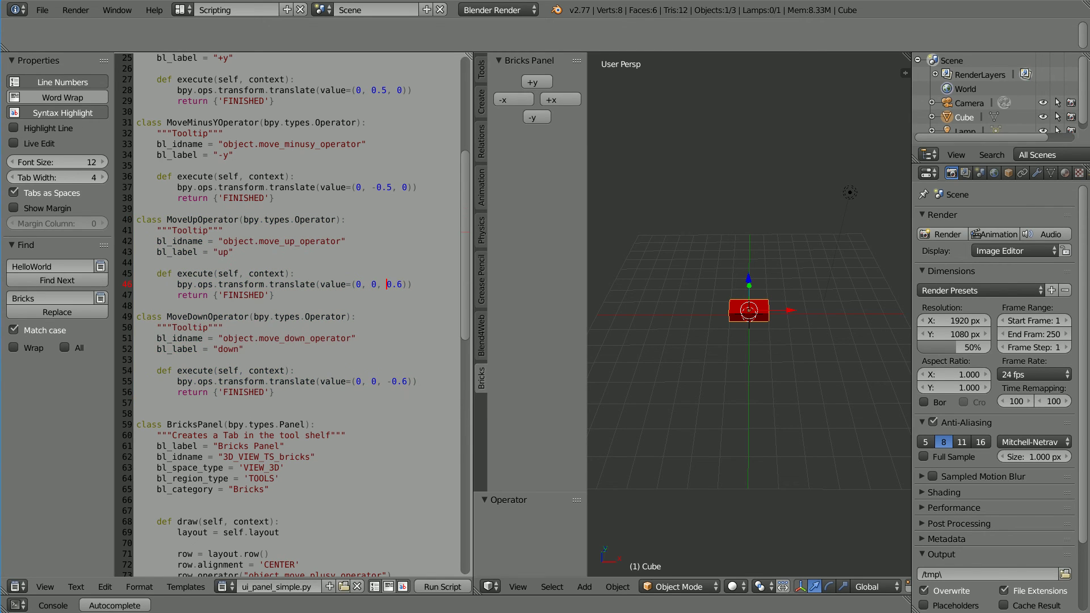
pyautogui.hotkey('shift', 'Right')
pyautogui.hotkey('shift', 'Right')
pyautogui.hotkey('shift', 'Right')
pyautogui.scroll(-4, 296, 312)
pyautogui.scroll(-2, 296, 312)
pyautogui.scroll(-2, 296, 311)
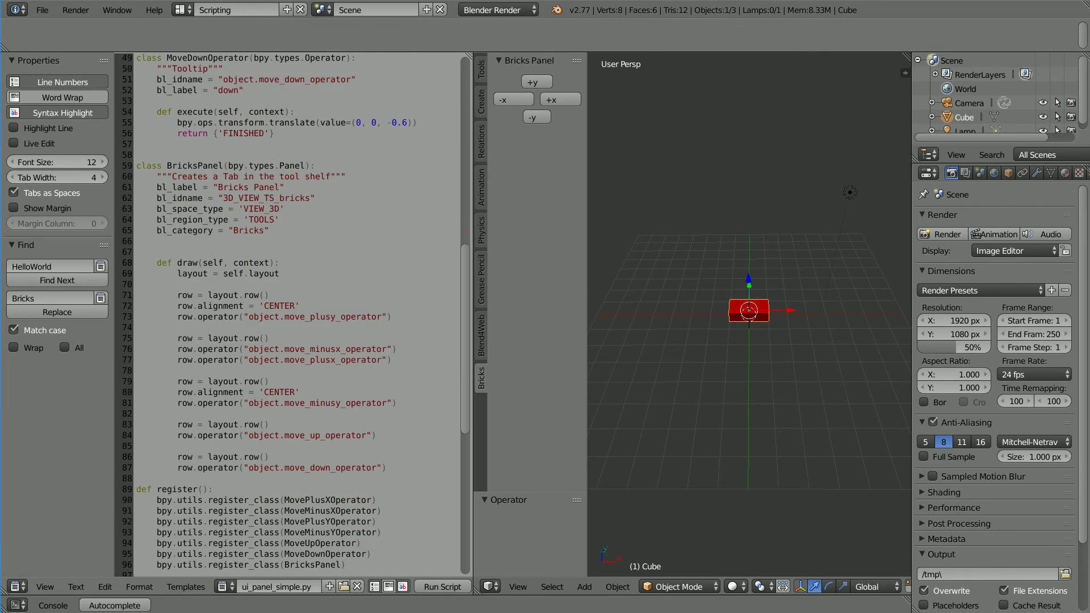
pyautogui.moveTo(177, 425); pyautogui.dragTo(357, 467)
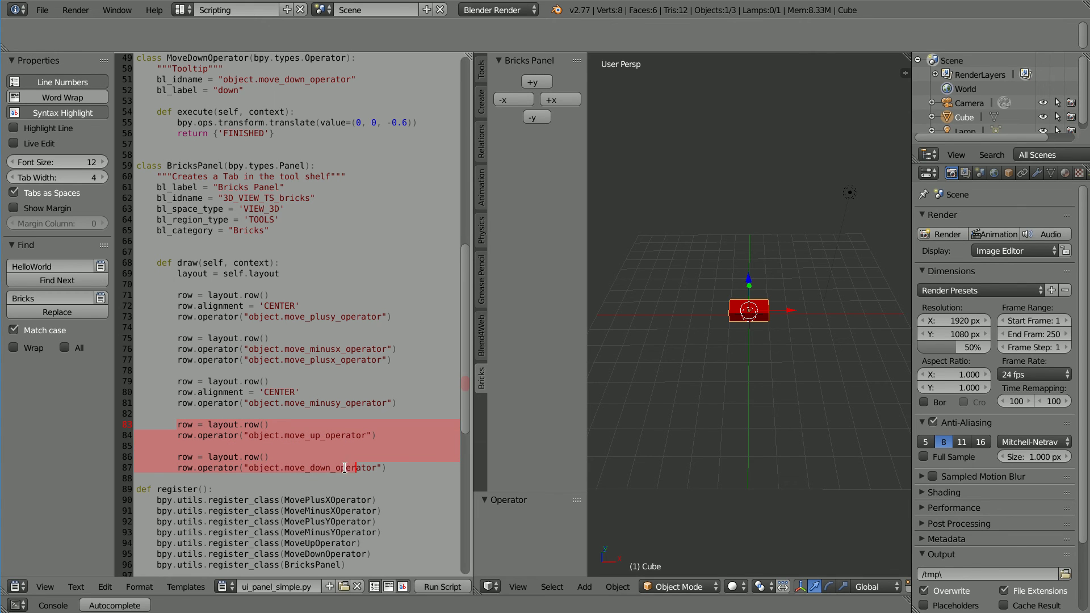
pyautogui.scroll(-1, 297, 311)
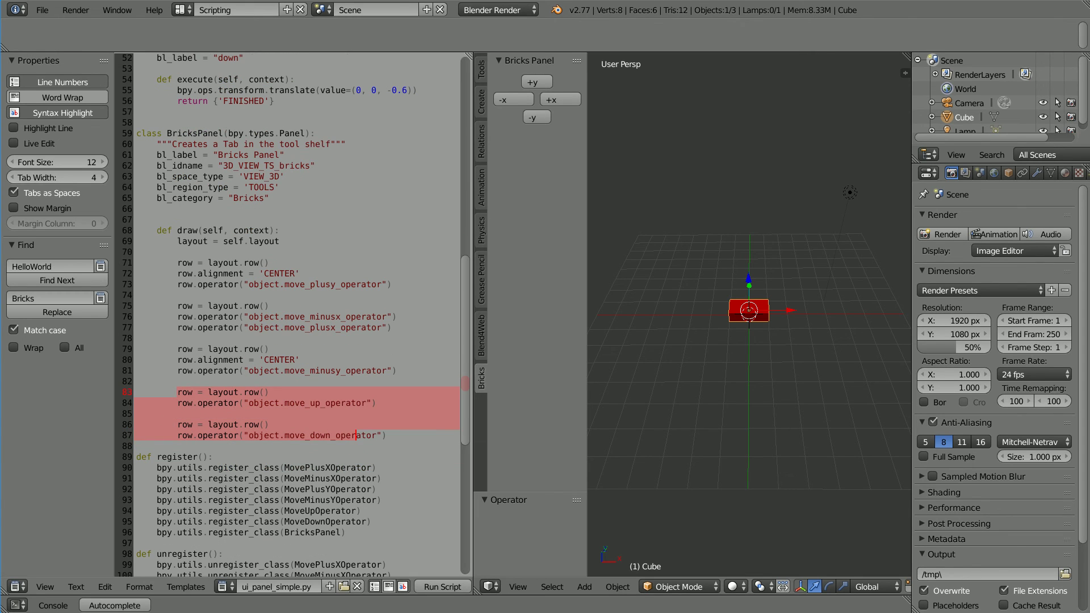
pyautogui.click(137, 511)
pyautogui.hotkey('shift', 'Down')
pyautogui.hotkey('shift', 'Down')
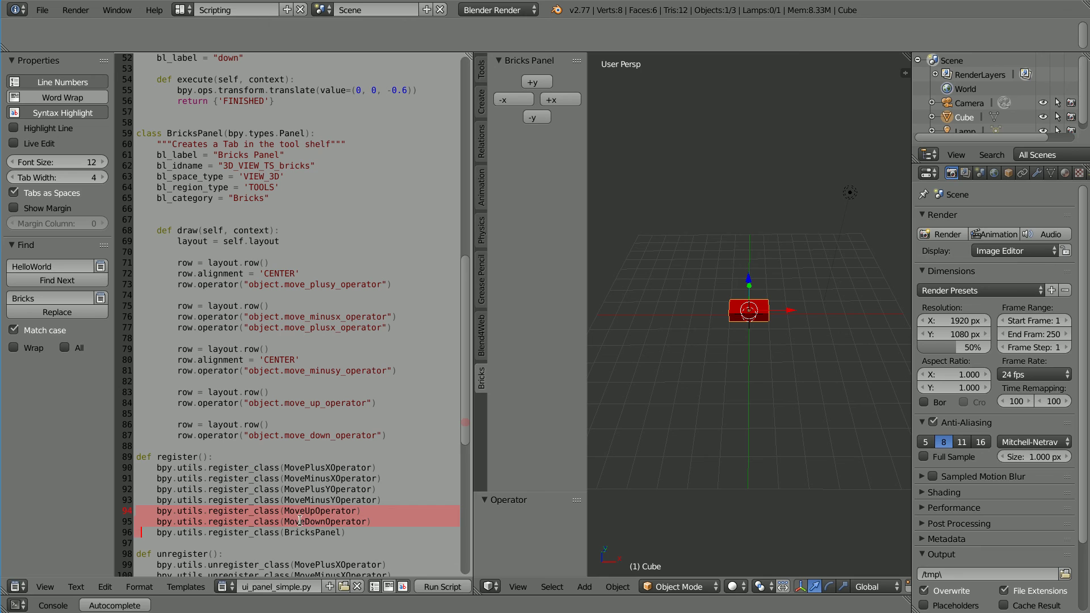
# - Rerun the script, then raise the cube and lower it back down
pyautogui.click(441, 586)
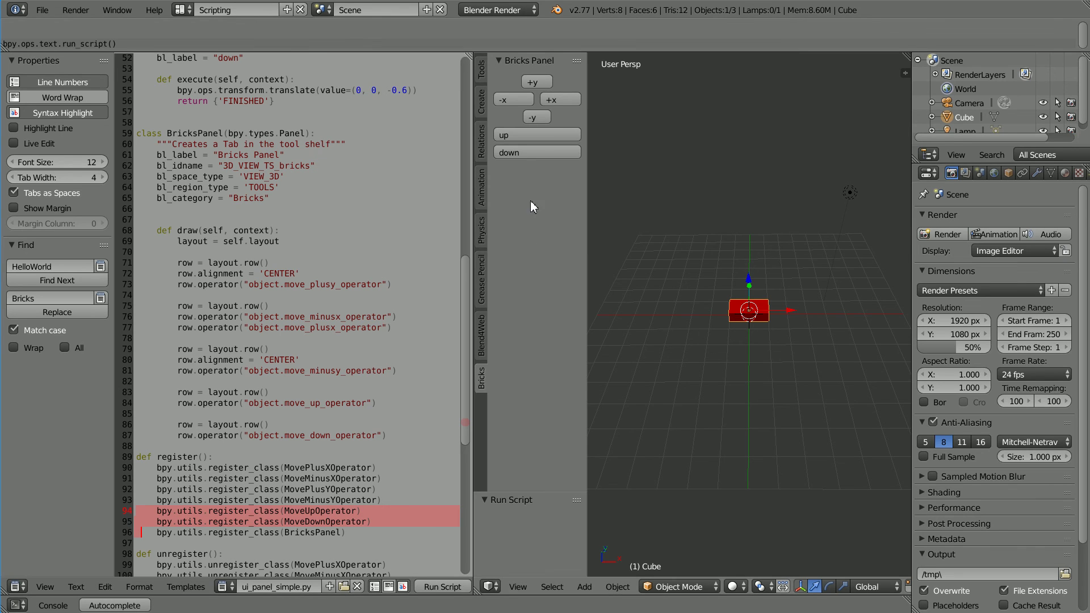
pyautogui.click(533, 136)
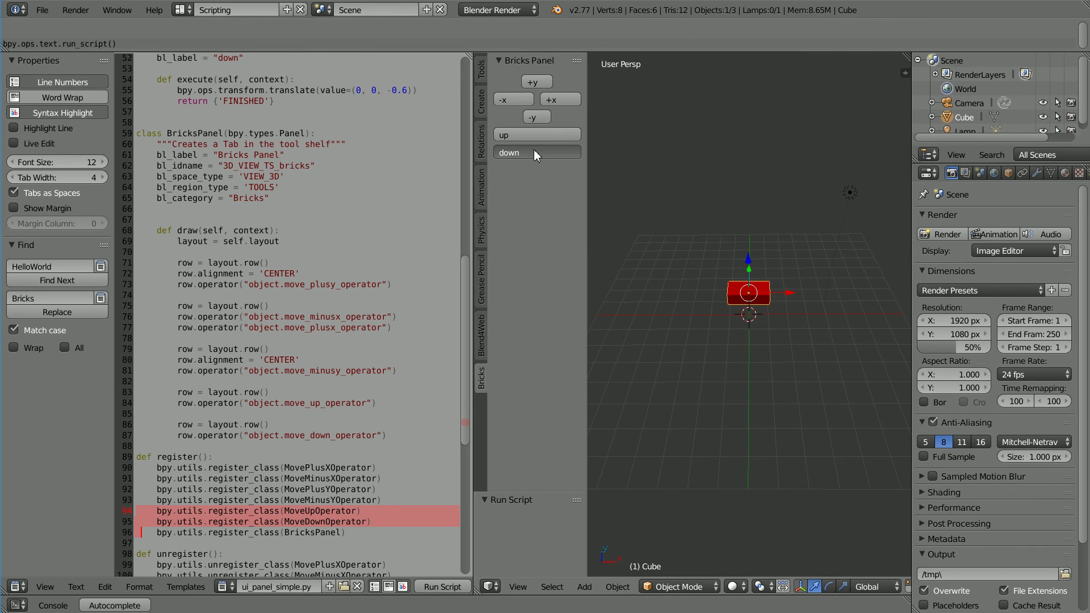
pyautogui.click(534, 151)
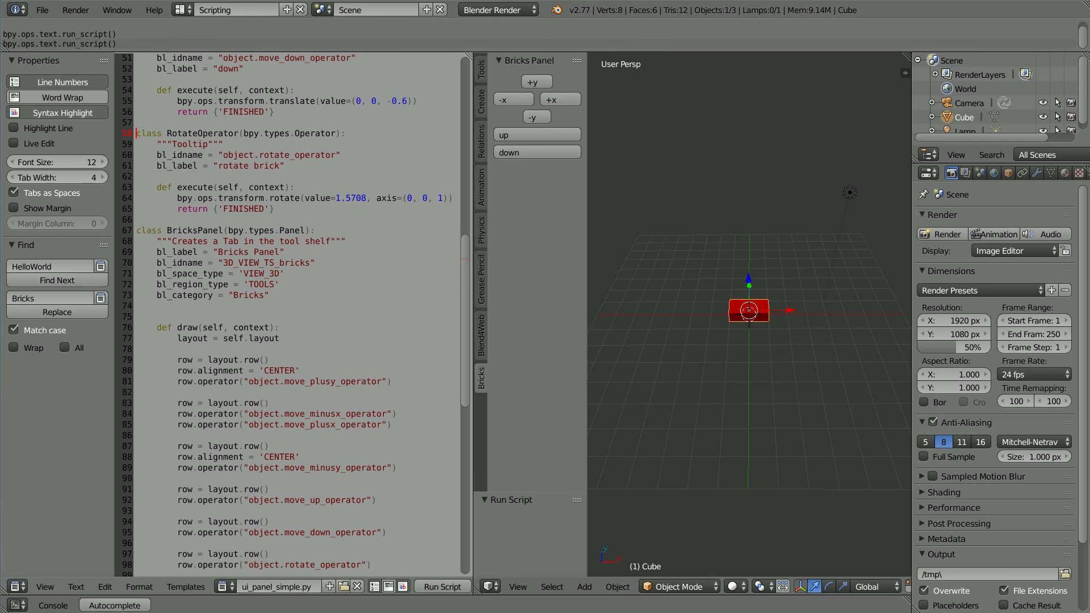
# - Review RotateOperator's 1.5708 turn about Z, rerun the script, and rotate the cube 90°
pyautogui.moveTo(168, 134); pyautogui.dragTo(239, 133)
pyautogui.moveTo(270, 197); pyautogui.dragTo(367, 198)
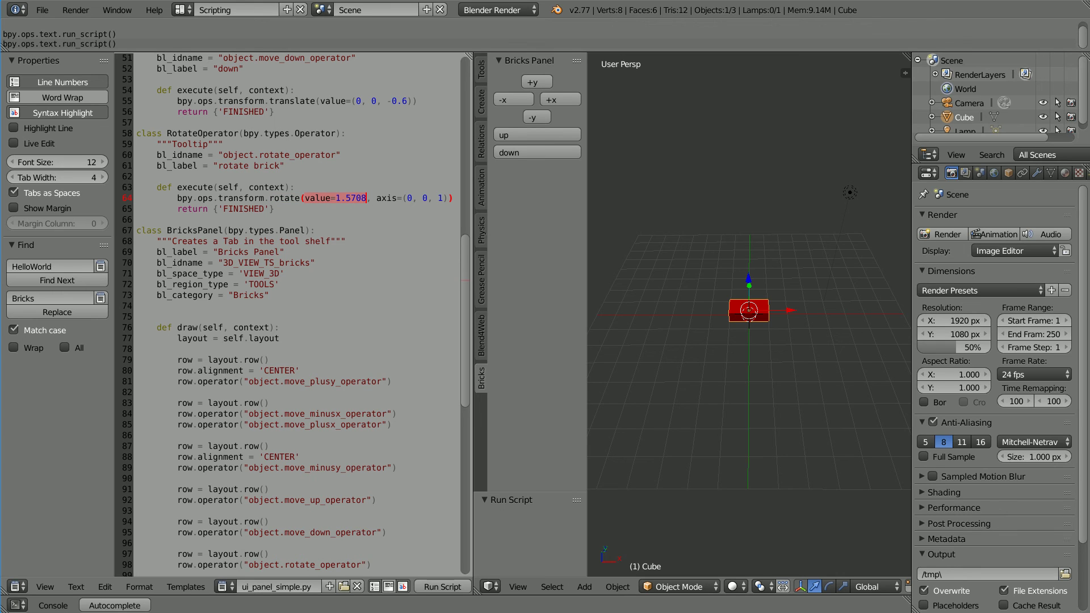
pyautogui.moveTo(335, 197); pyautogui.dragTo(367, 198)
pyautogui.click(437, 197)
pyautogui.moveTo(438, 198); pyautogui.dragTo(443, 197)
pyautogui.click(452, 588)
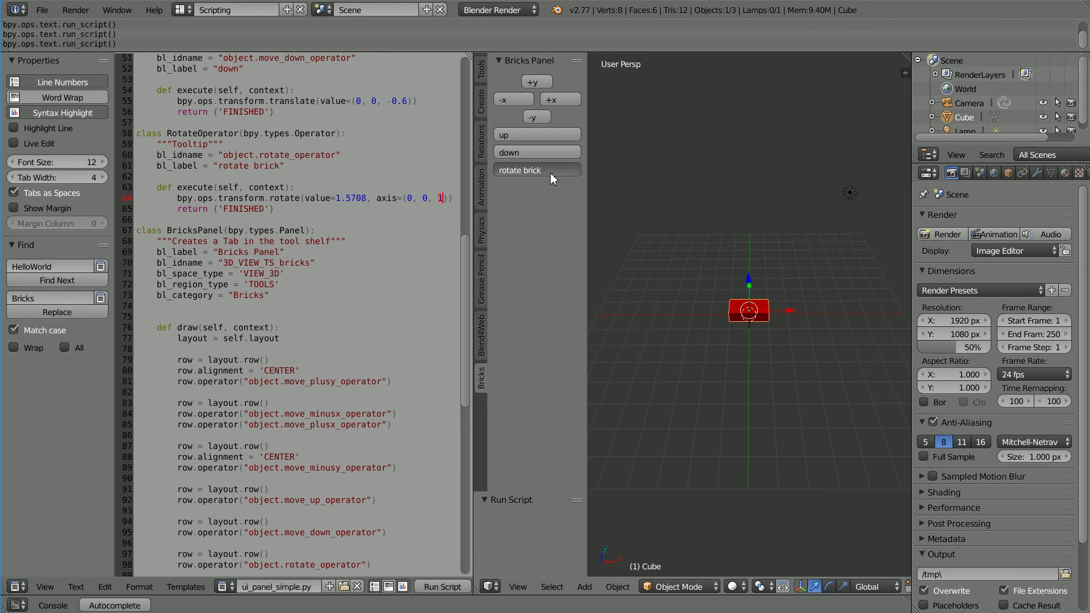
pyautogui.click(550, 173)
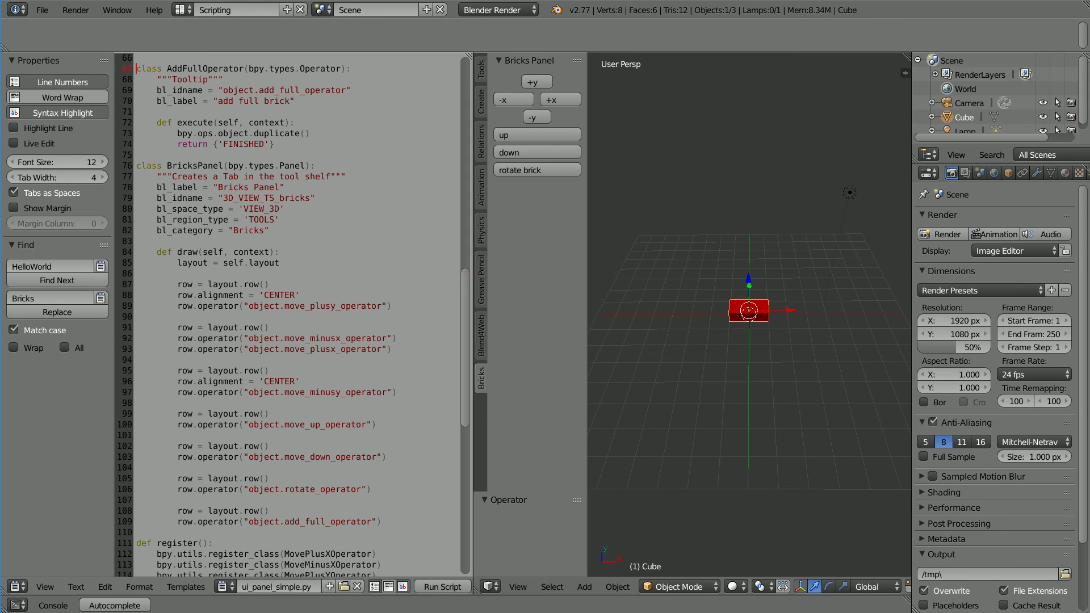
# - Review the AddFullOperator class and its duplicate() call
pyautogui.moveTo(133, 68); pyautogui.dragTo(131, 154)
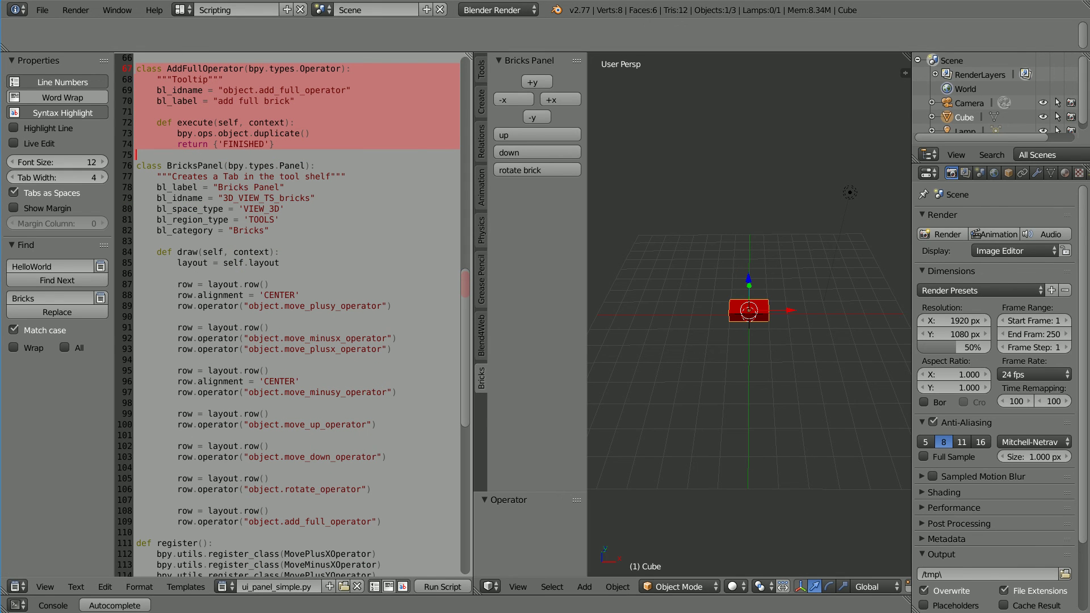
pyautogui.moveTo(168, 68); pyautogui.dragTo(201, 68)
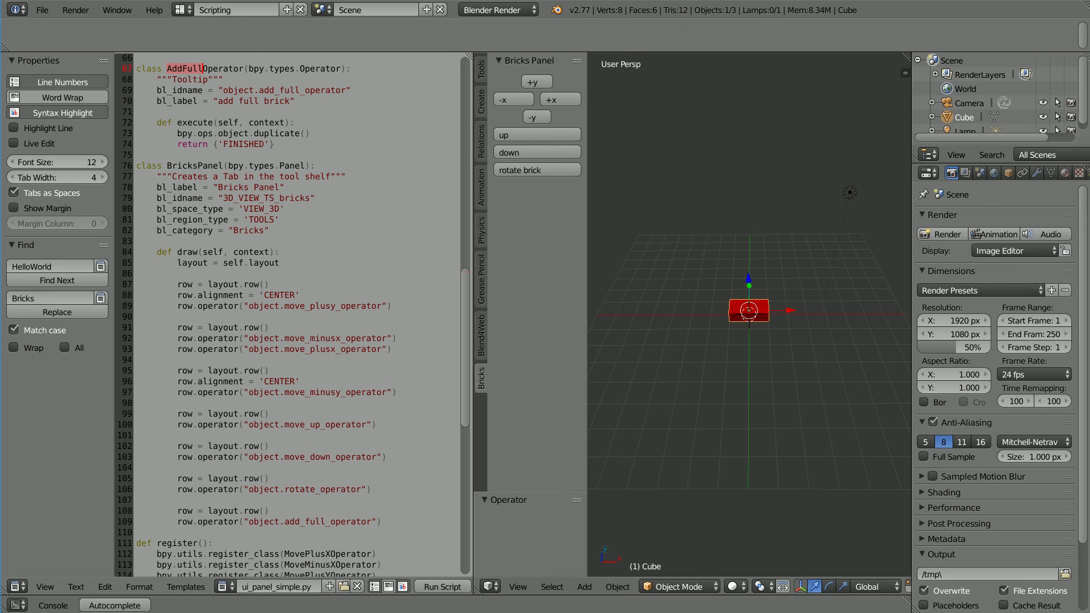
pyautogui.click(253, 133)
pyautogui.hotkey('shift', 'Right')
pyautogui.hotkey('shift', 'Right')
pyautogui.hotkey('shift', 'Right')
pyautogui.hotkey('shift', 'Right')
pyautogui.hotkey('shift', 'Right')
pyautogui.hotkey('shift', 'Right')
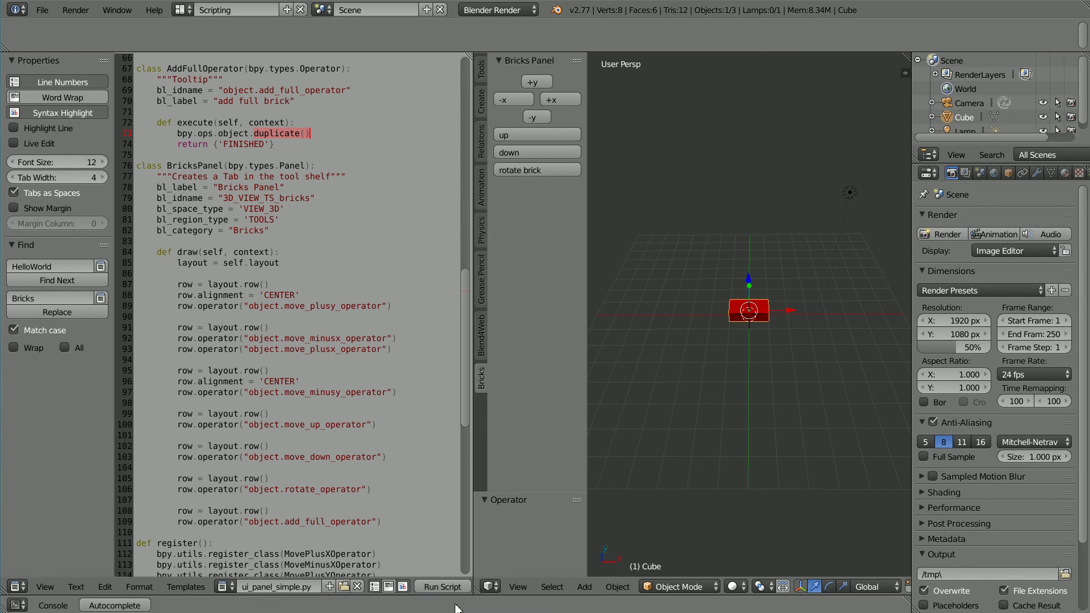
# - Rerun the script, duplicate the cube, shift the copy along +X and rotate it 90°
pyautogui.click(442, 587)
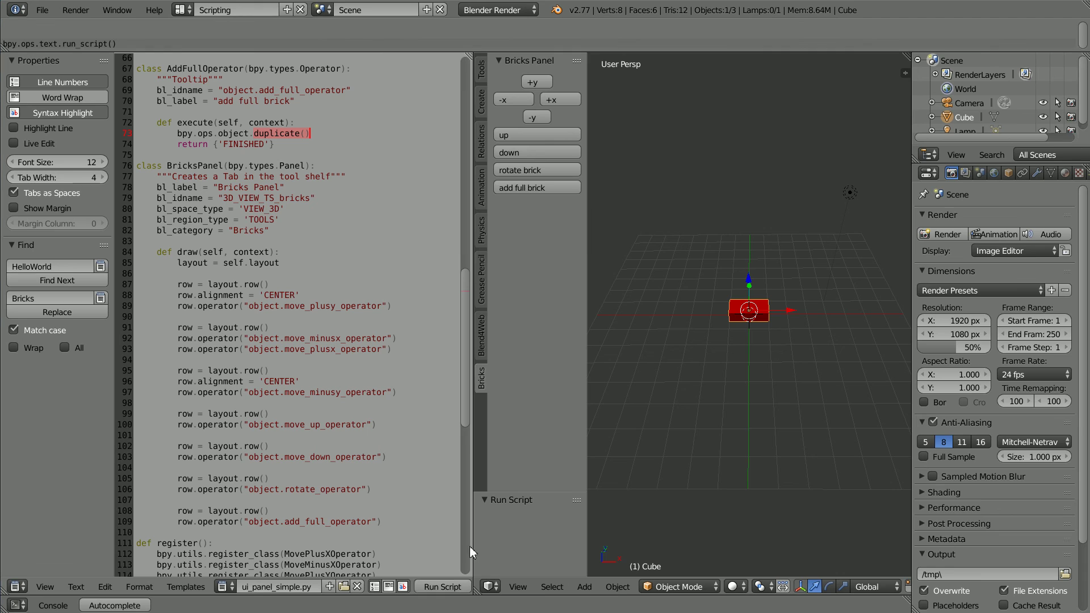
pyautogui.click(562, 195)
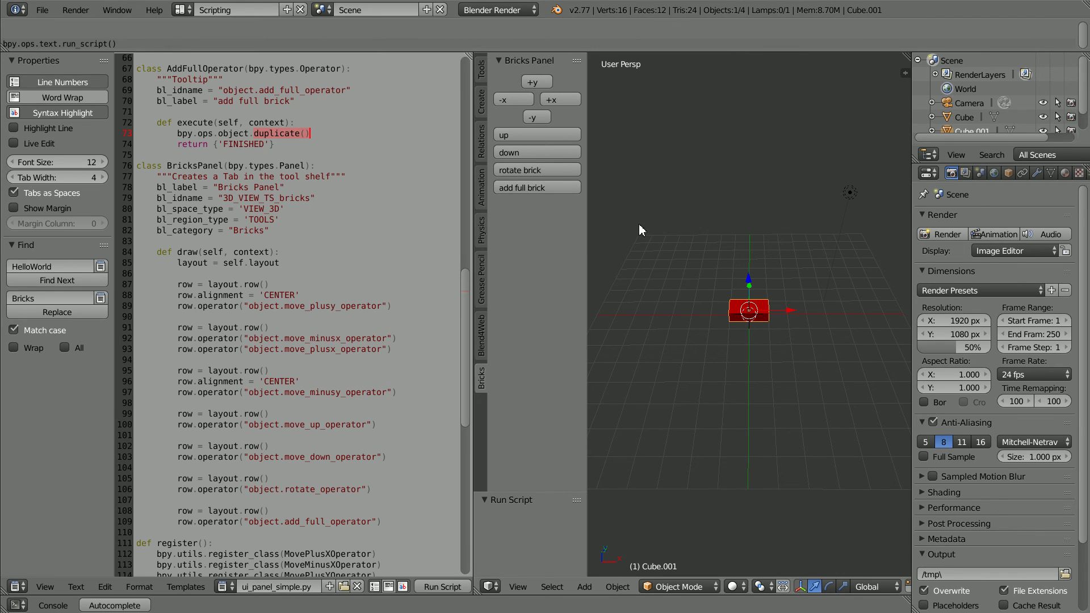
pyautogui.click(570, 101)
pyautogui.click(563, 170)
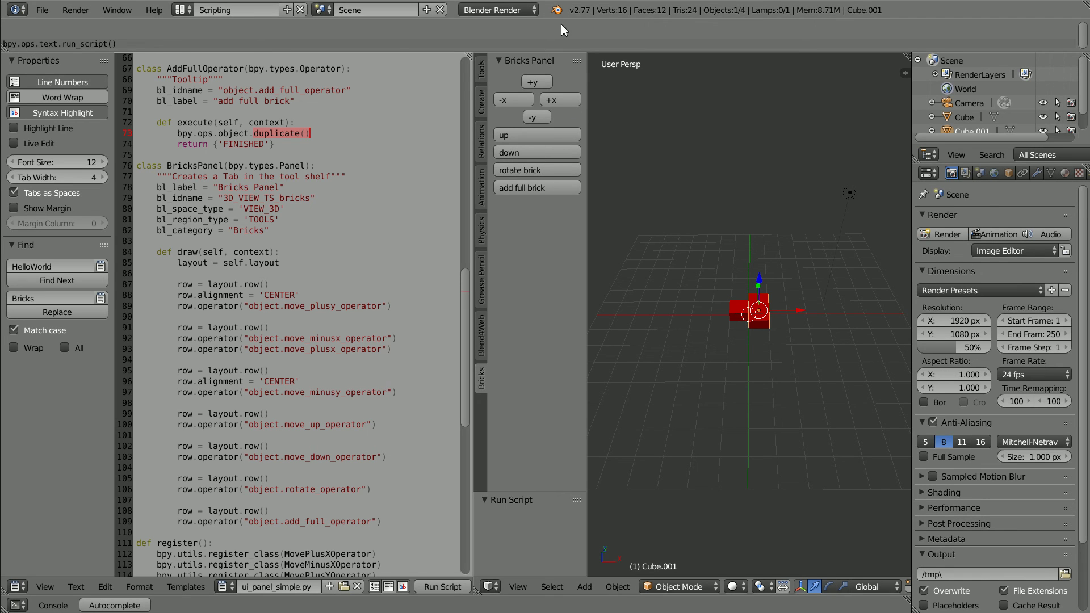
# - Reposition the second brick, then add a rotated third brick moved along +Y and -X
pyautogui.click(554, 98)
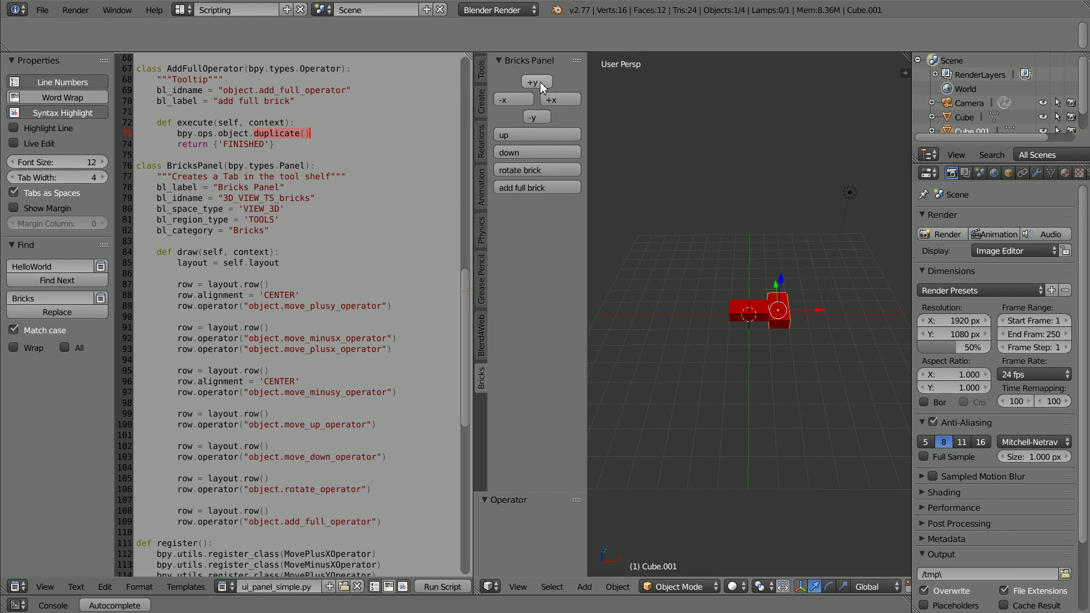
pyautogui.click(541, 82)
pyautogui.click(524, 188)
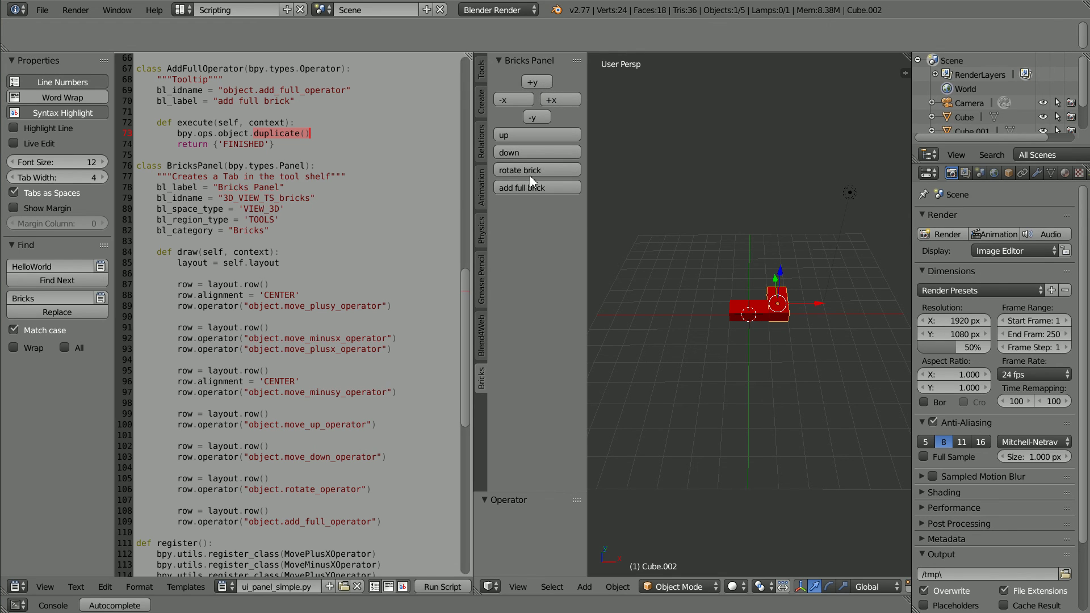
pyautogui.click(532, 171)
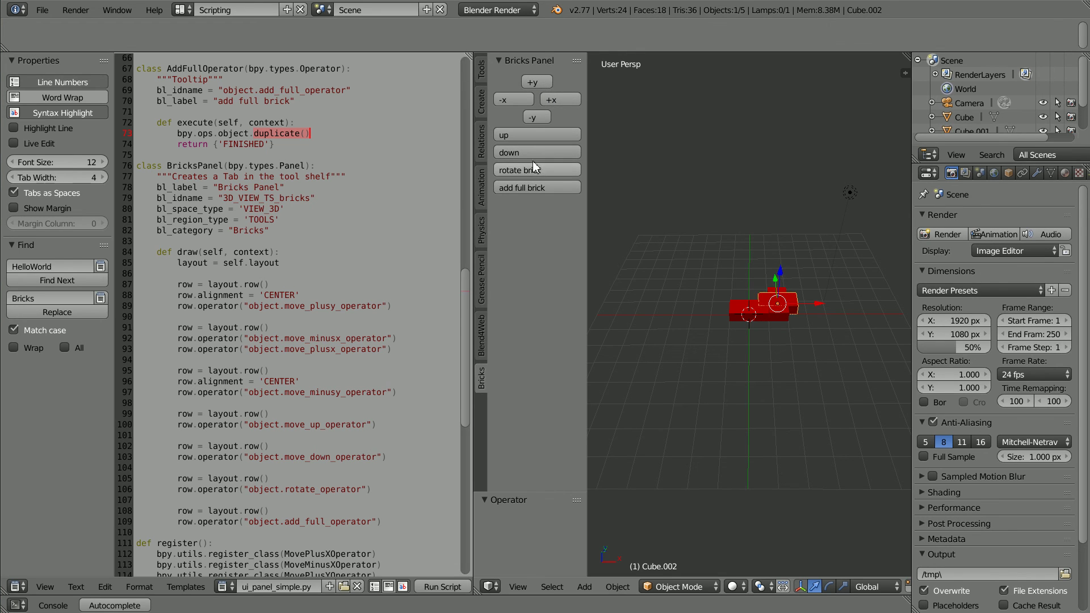
pyautogui.click(537, 82)
pyautogui.click(537, 82)
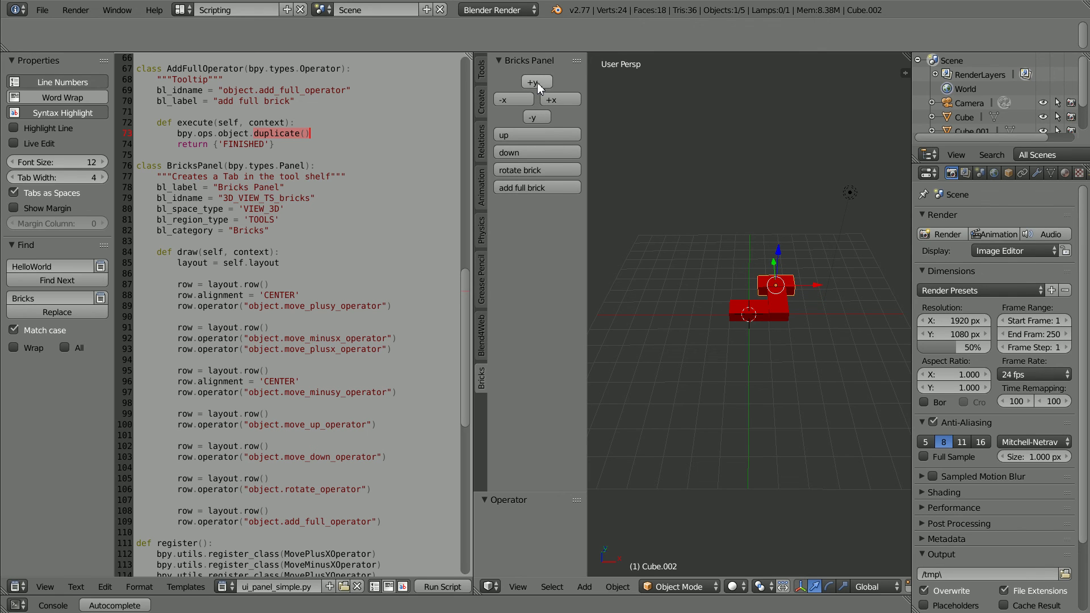
pyautogui.click(511, 102)
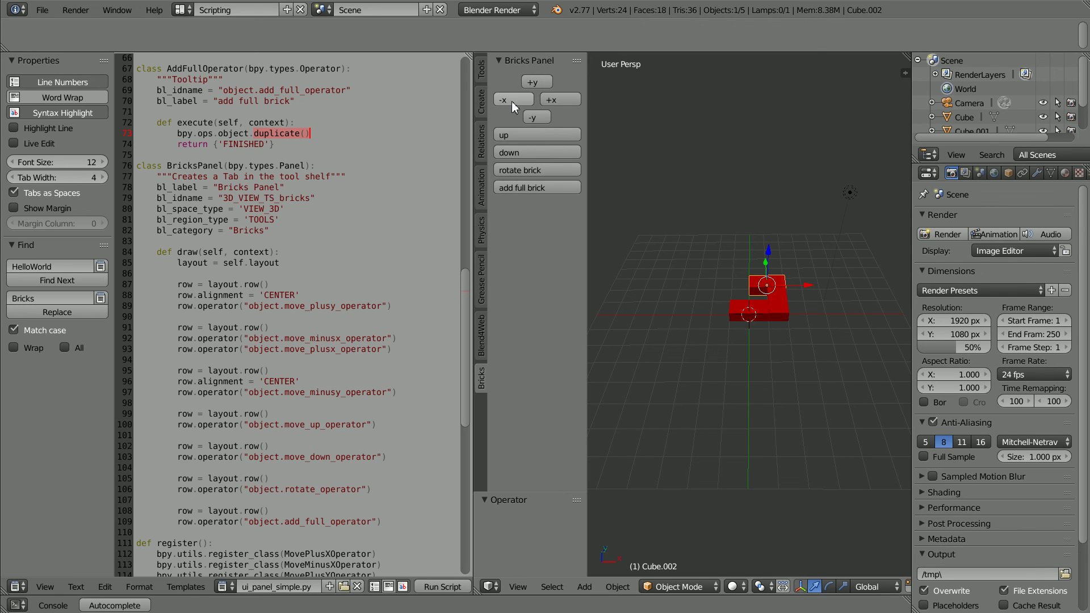
# - Add a rotated fourth brick, move it along -X and -Y, and rerun the script
pyautogui.click(525, 186)
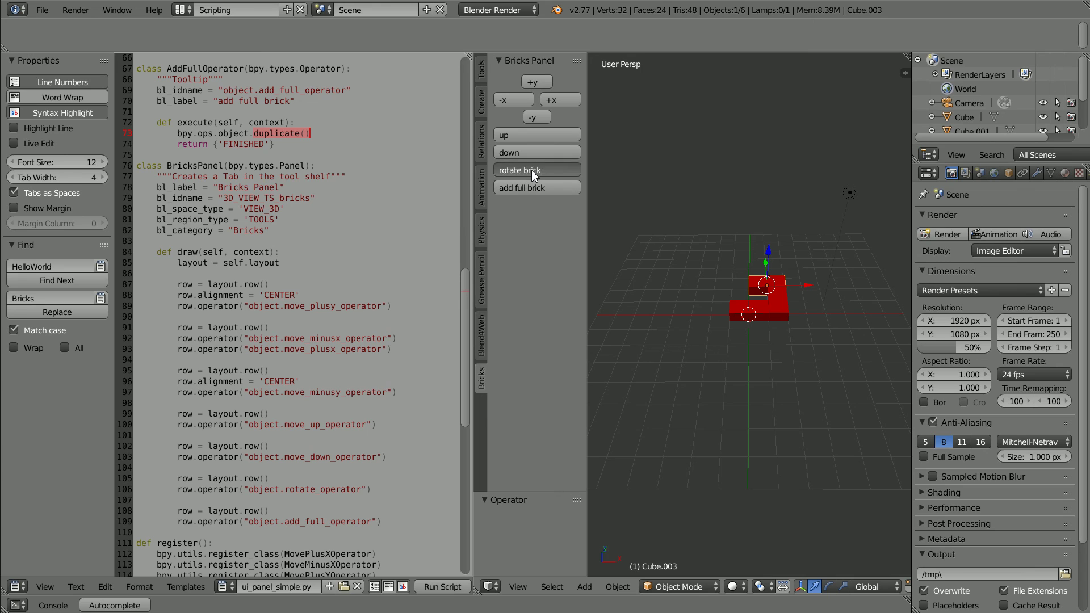
pyautogui.click(531, 170)
pyautogui.click(518, 98)
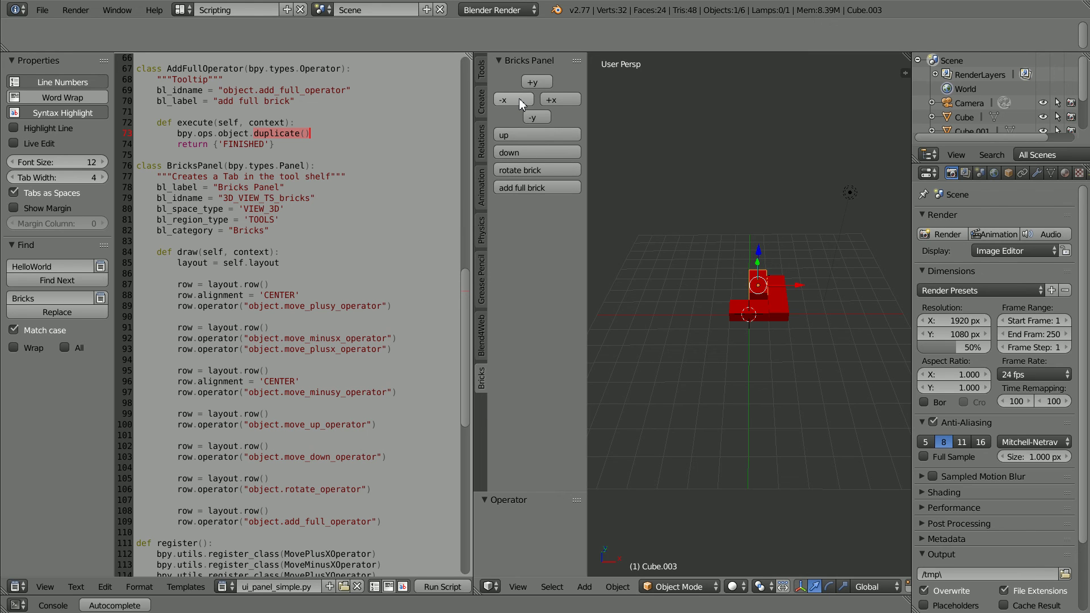
pyautogui.click(518, 98)
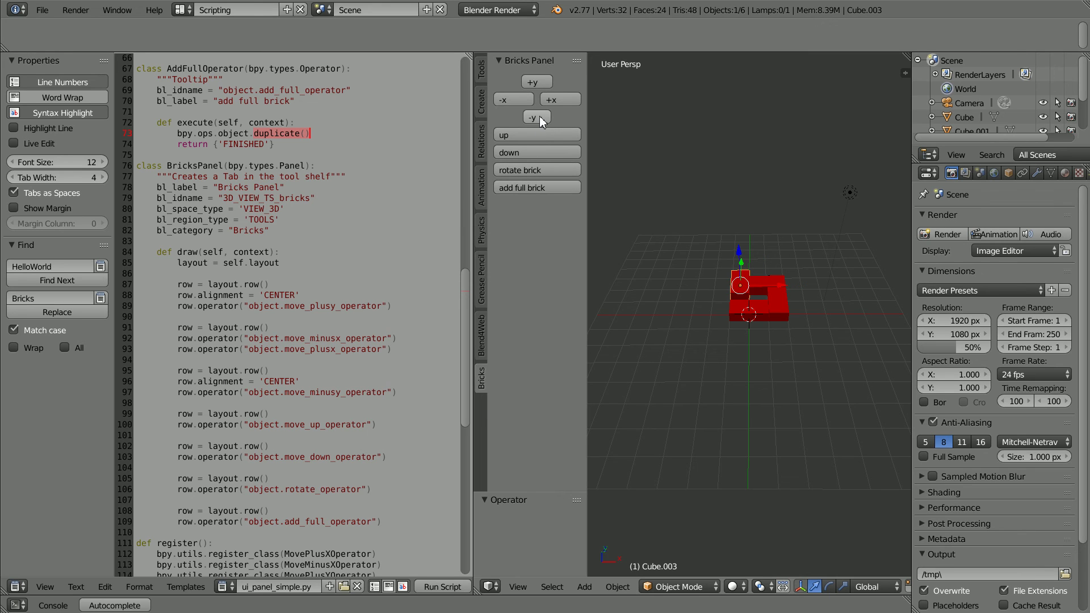
pyautogui.click(539, 115)
pyautogui.hotkey('alt', 'p')
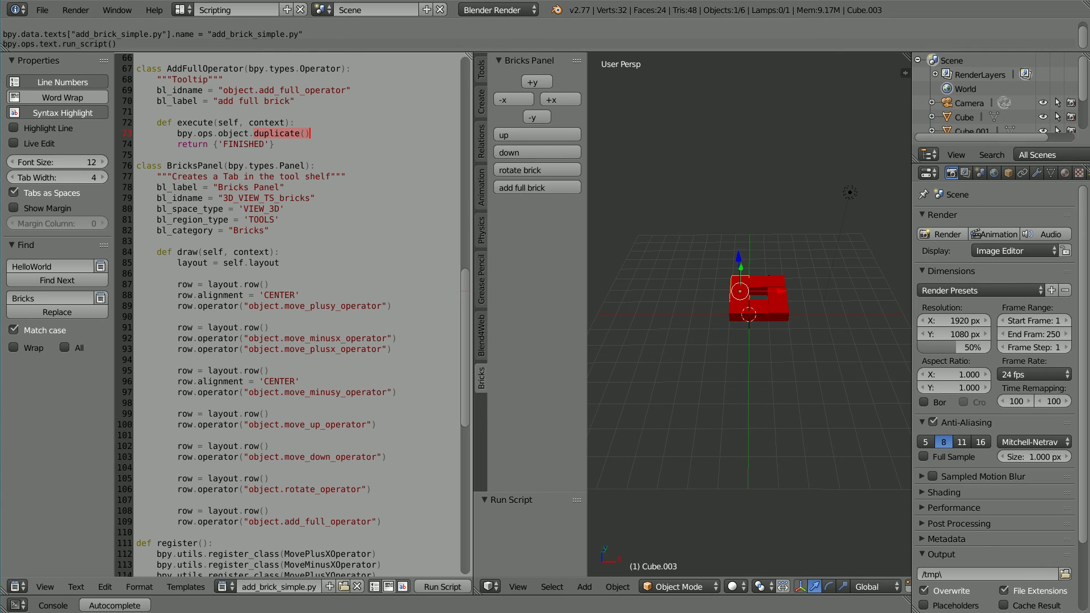